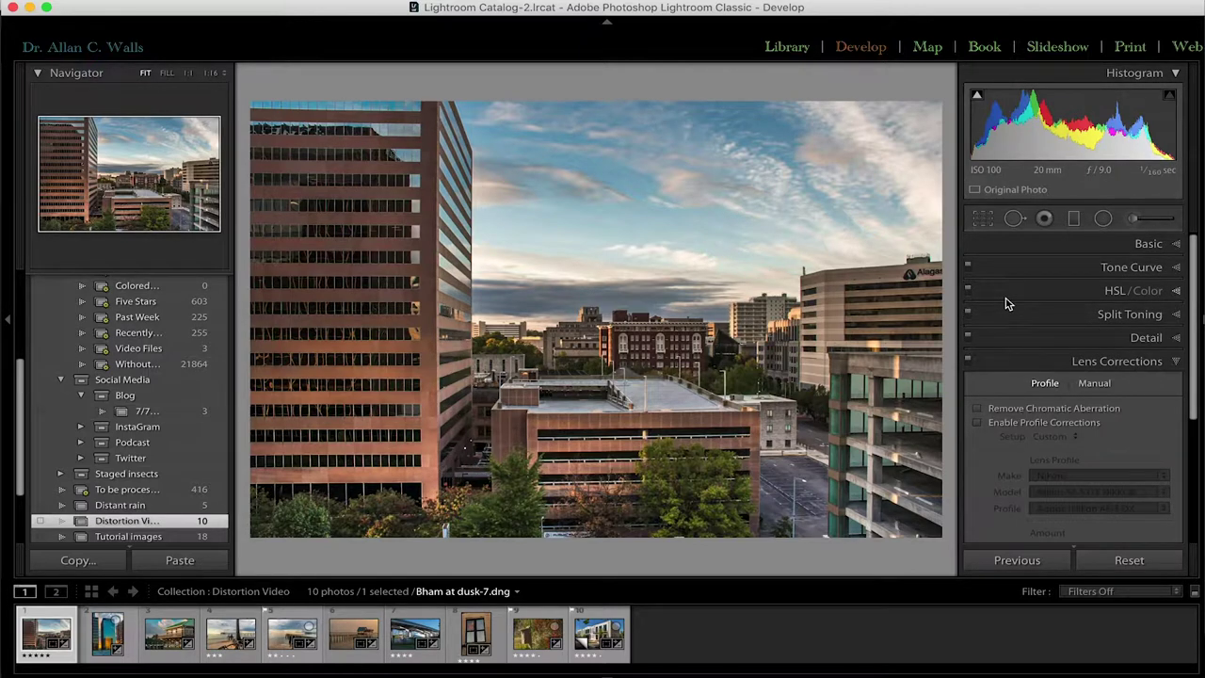
Enable lens profile corrections for the Bham at dusk-7 photo and look through the available Nikon lens models
{"action": "scroll", "coordinate": [1007, 301], "scroll_direction": "down", "scroll_amount": 2}
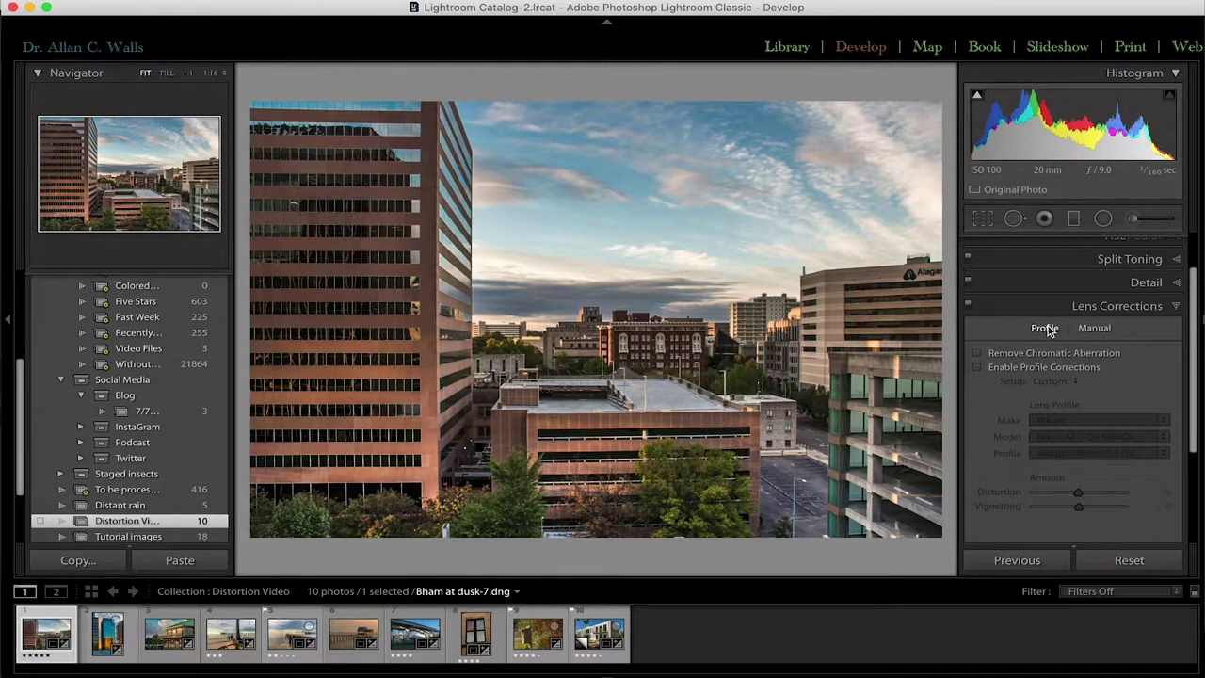
{"action": "scroll", "coordinate": [1048, 330], "scroll_direction": "down", "scroll_amount": 1}
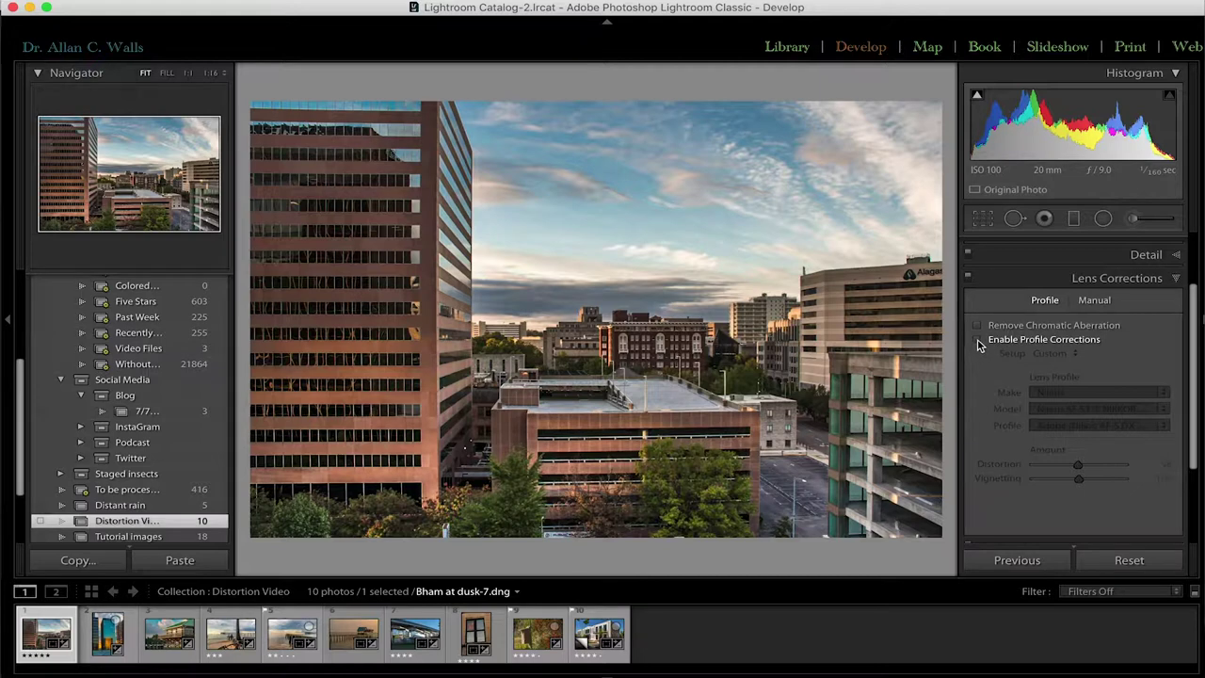
{"action": "left_click", "coordinate": [977, 340]}
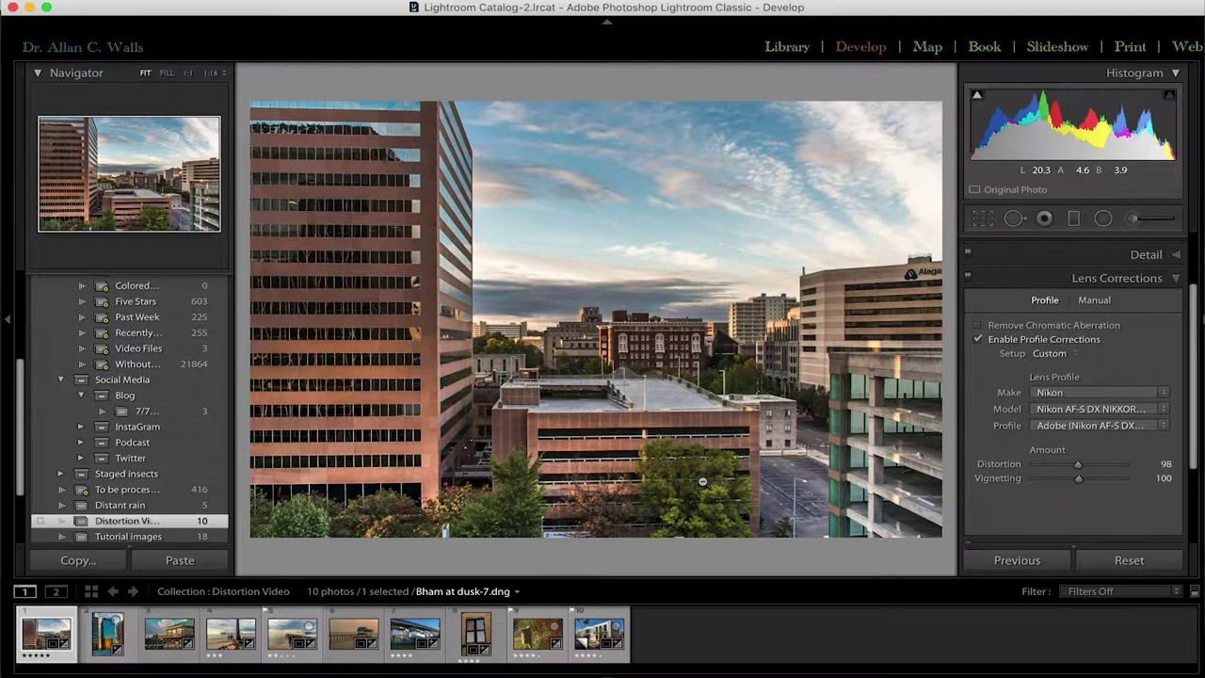
{"action": "left_click", "coordinate": [1164, 413]}
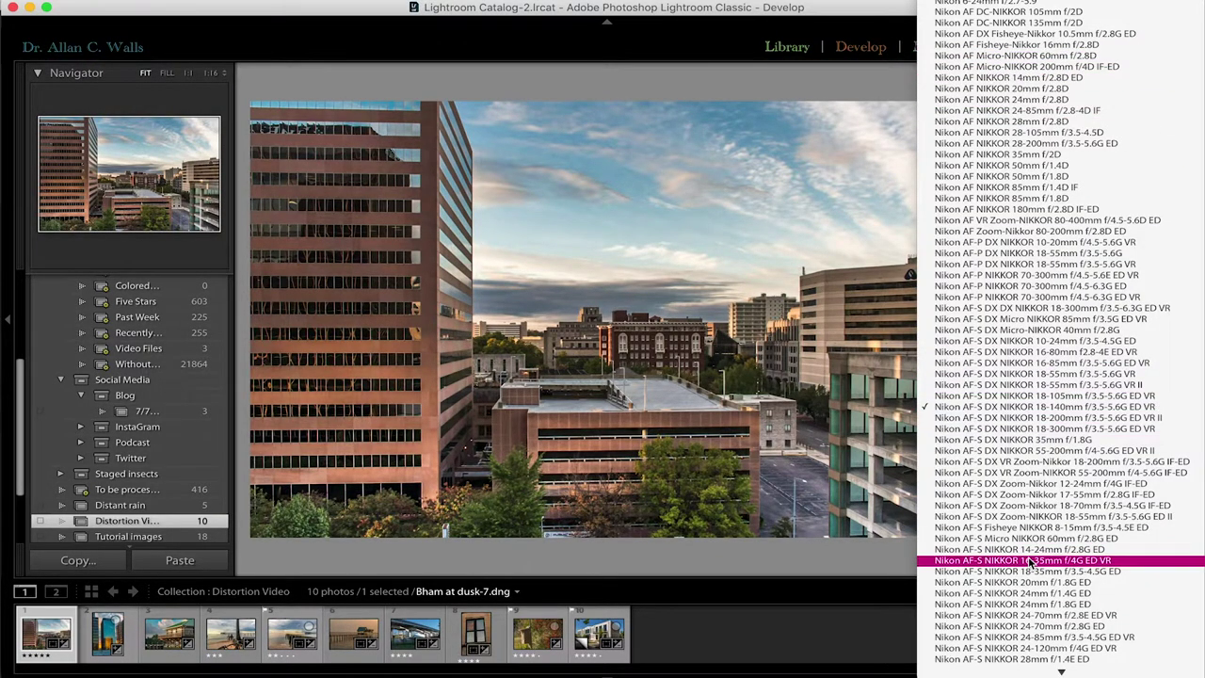
{"action": "left_click", "coordinate": [887, 555]}
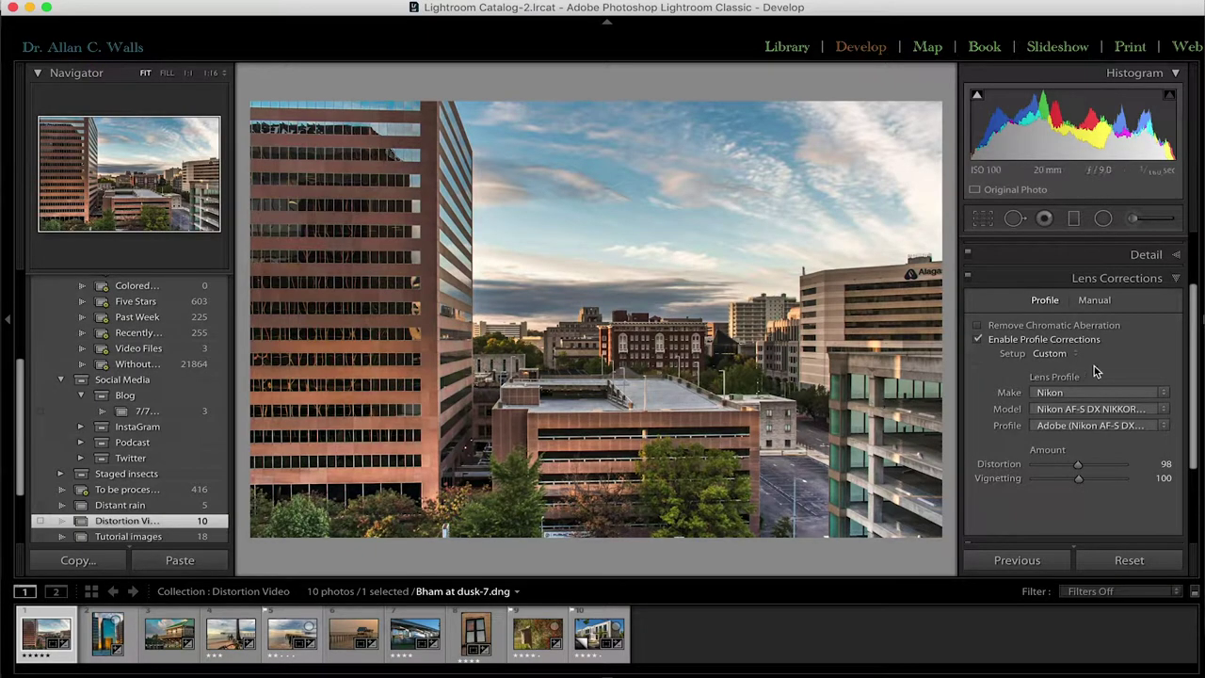
Test the profile Distortion amount at the extremes of 200 and 0, and leave it at 94
{"action": "mouse_move", "coordinate": [1079, 465]}
{"action": "left_mouse_down"}
{"action": "mouse_move", "coordinate": [1060, 465]}
{"action": "mouse_move", "coordinate": [1075, 466]}
{"action": "left_mouse_up"}
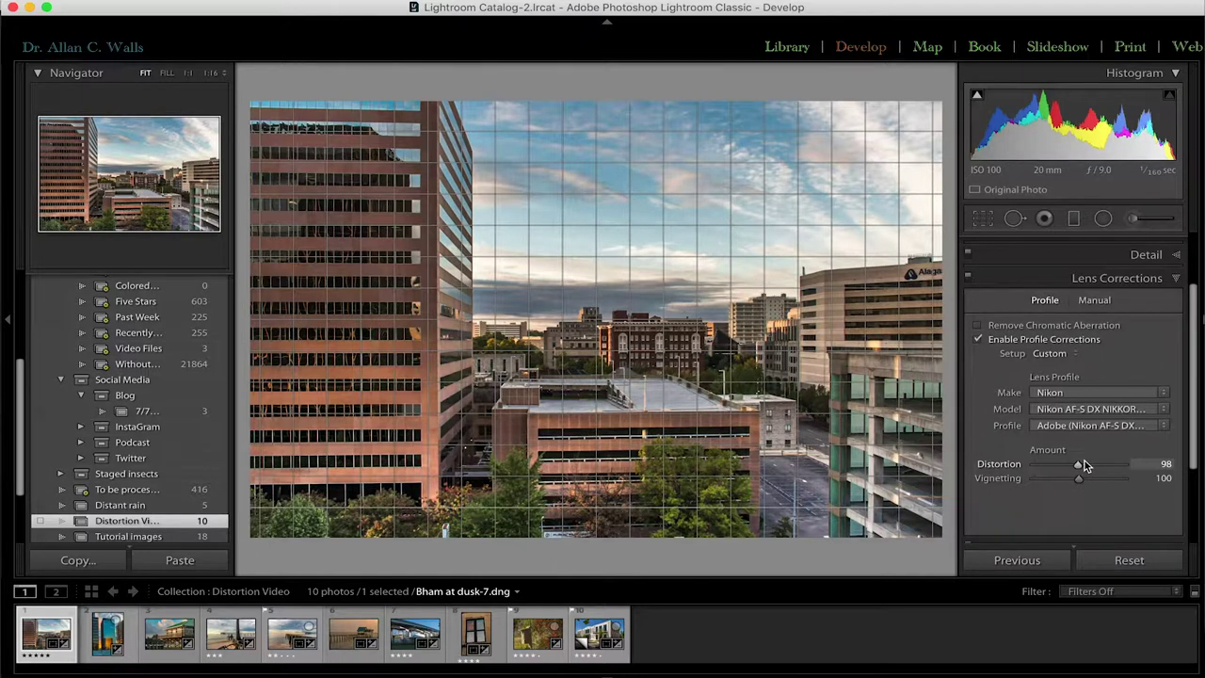
{"action": "mouse_move", "coordinate": [1079, 468]}
{"action": "left_mouse_down"}
{"action": "mouse_move", "coordinate": [1047, 471]}
{"action": "mouse_move", "coordinate": [1111, 468]}
{"action": "mouse_move", "coordinate": [1081, 473]}
{"action": "left_mouse_up"}
{"action": "left_click_drag", "start_coordinate": [1079, 466], "coordinate": [1078, 466]}
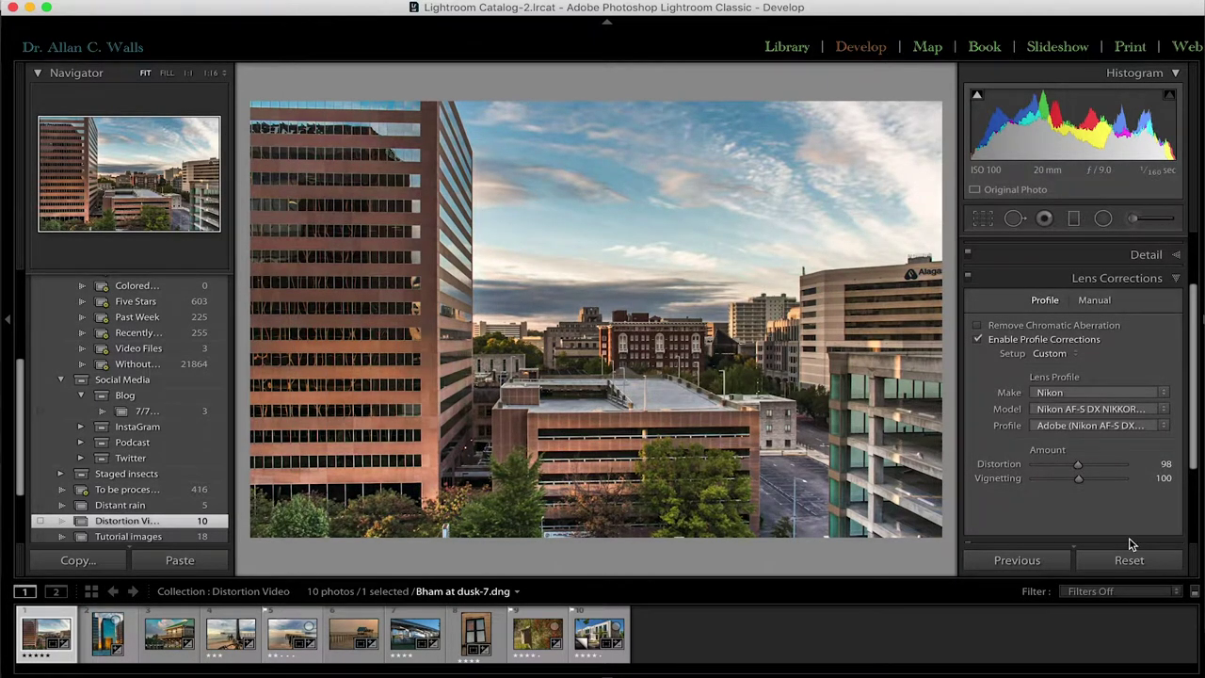
{"action": "left_click_drag", "start_coordinate": [1078, 466], "coordinate": [1078, 467]}
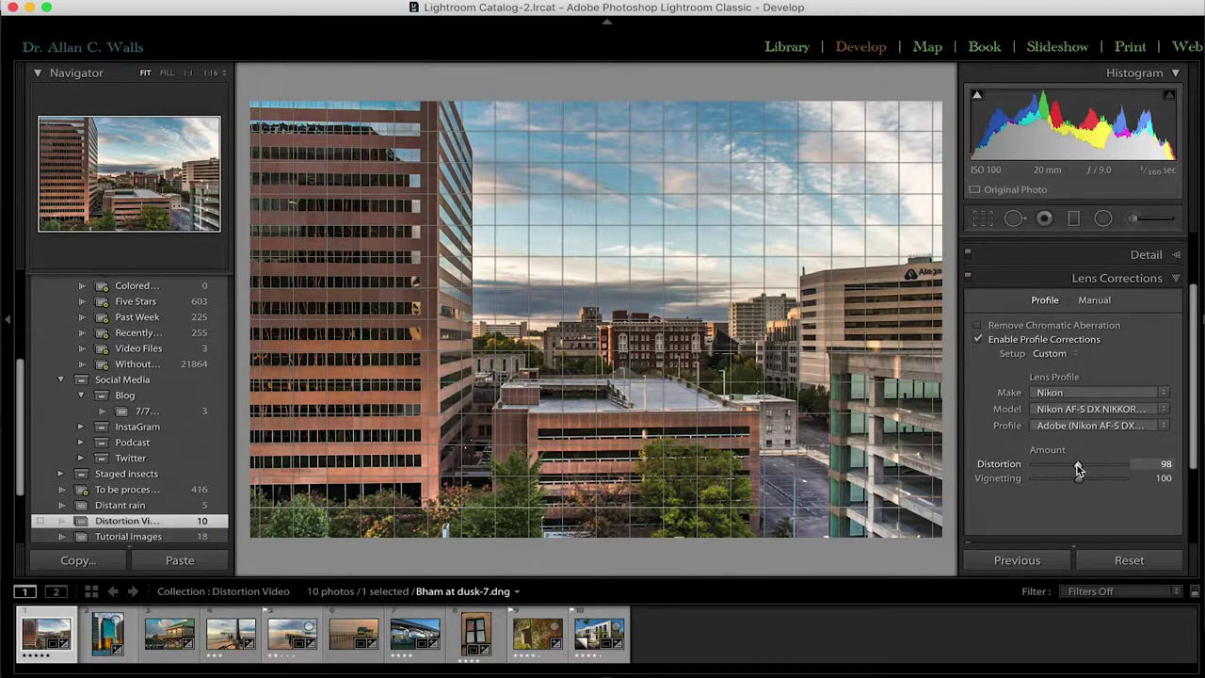
{"action": "left_click_drag", "start_coordinate": [1078, 468], "coordinate": [1128, 468]}
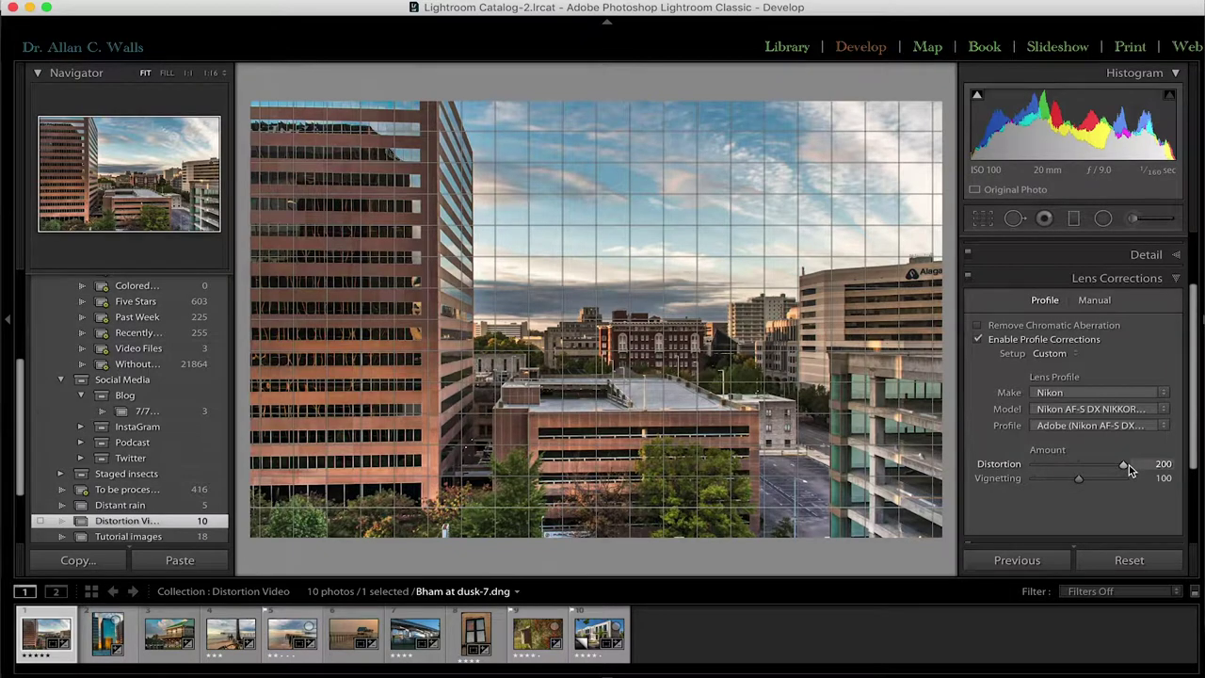
{"action": "left_click_drag", "start_coordinate": [1129, 465], "coordinate": [961, 462]}
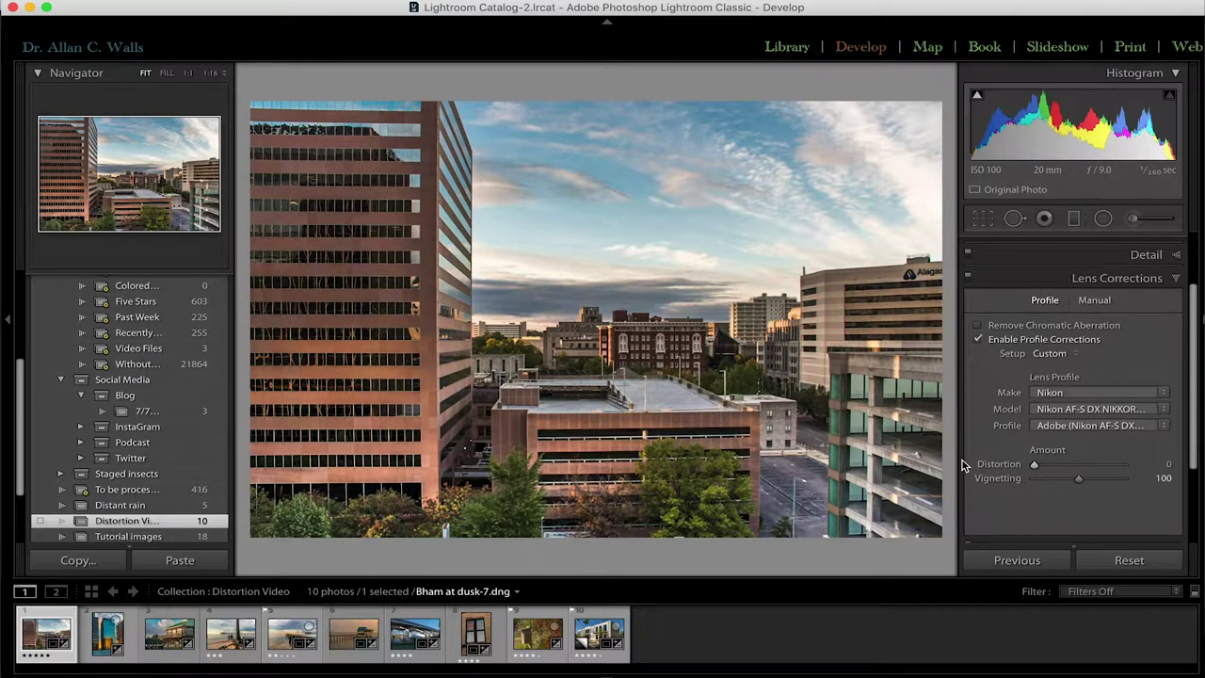
{"action": "left_click_drag", "start_coordinate": [1034, 464], "coordinate": [1075, 459]}
Turn on Constrain Crop in the manual lens corrections and set the manual Distortion amount to +21
{"action": "left_click", "coordinate": [1095, 301]}
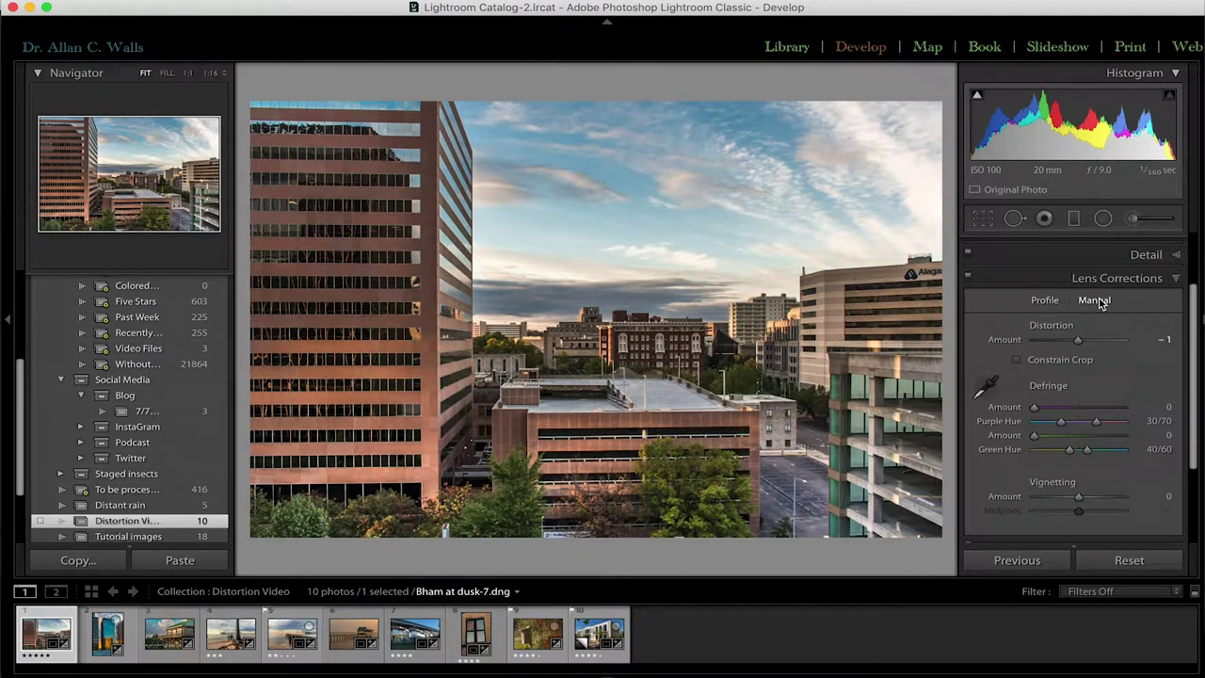
{"action": "left_click", "coordinate": [1018, 362]}
{"action": "left_click_drag", "start_coordinate": [1078, 340], "coordinate": [1088, 343]}
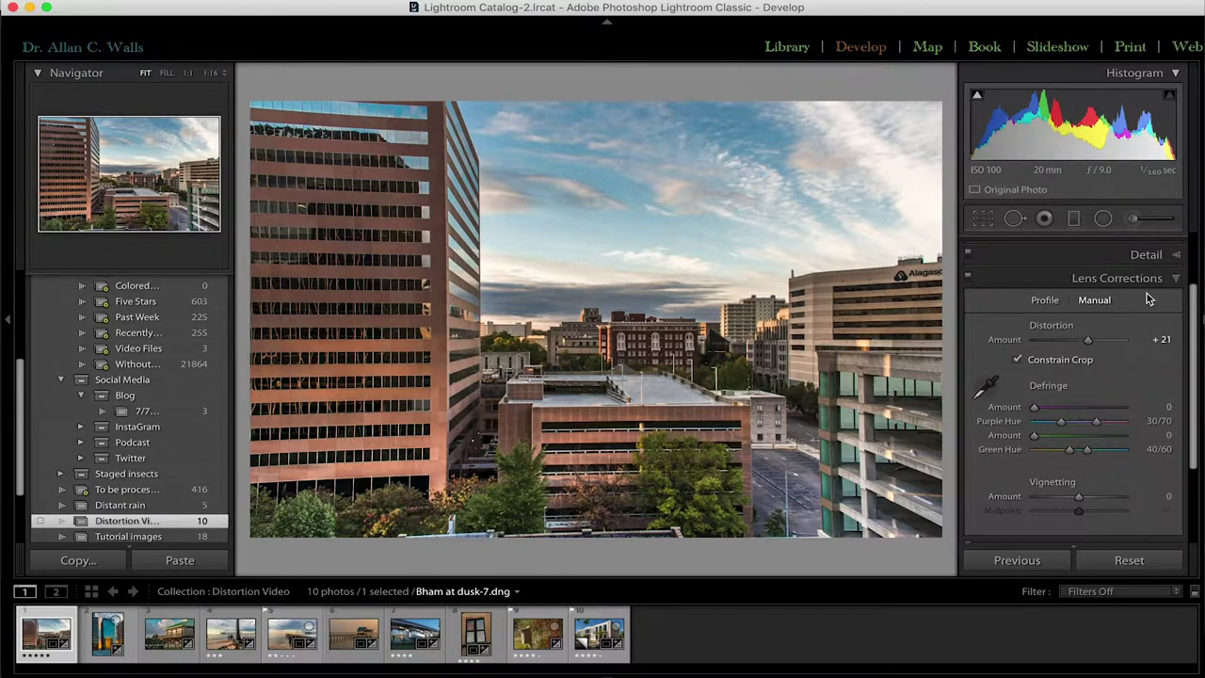
{"action": "left_click", "coordinate": [1043, 301]}
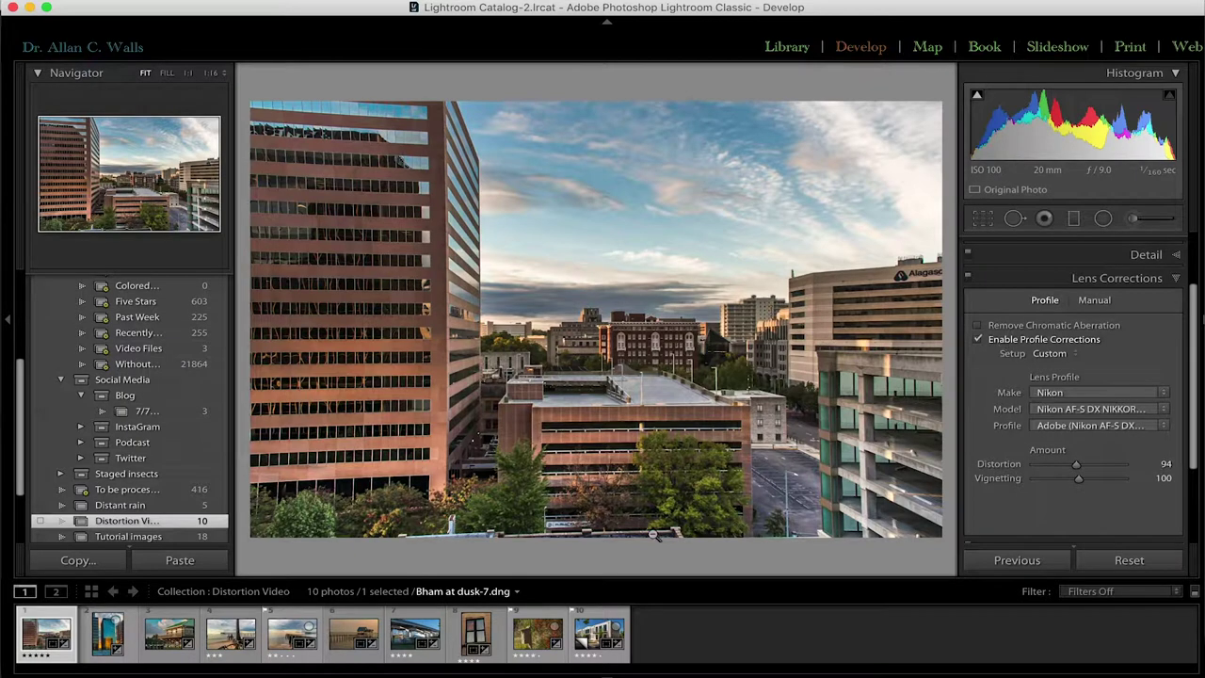
Turn on Remove Chromatic Aberration for the RainyBeach-34 photo and inspect the remaining fringes along the wooden post
{"action": "left_click", "coordinate": [226, 641]}
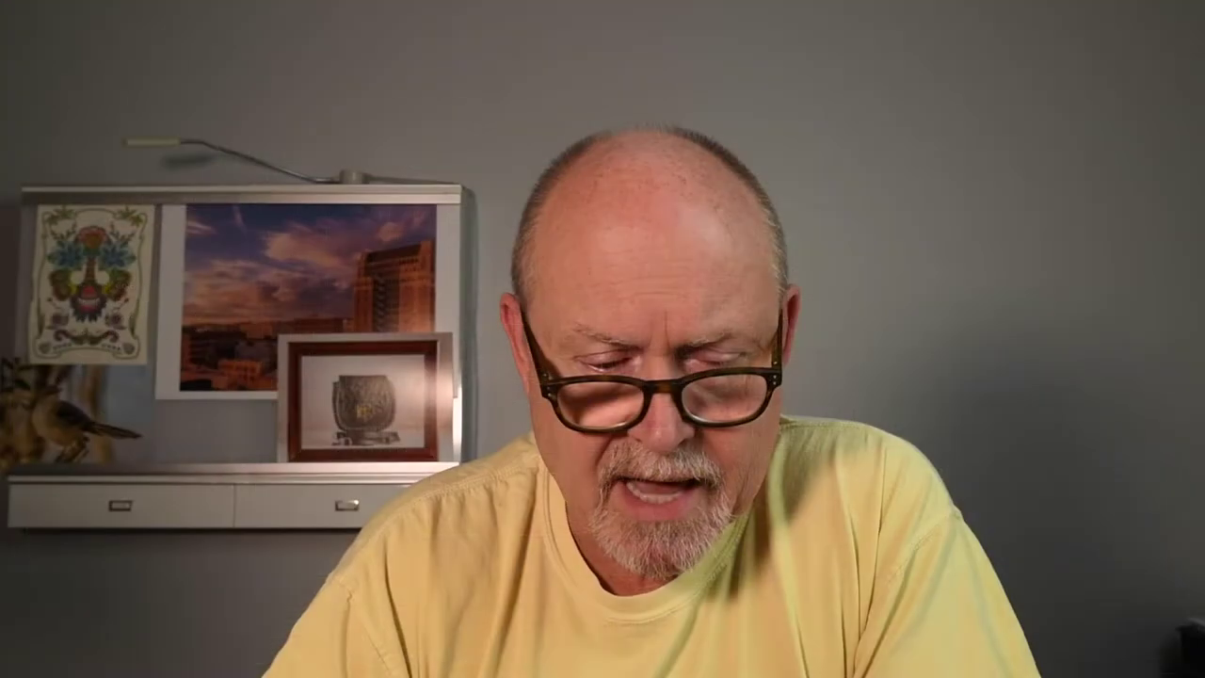
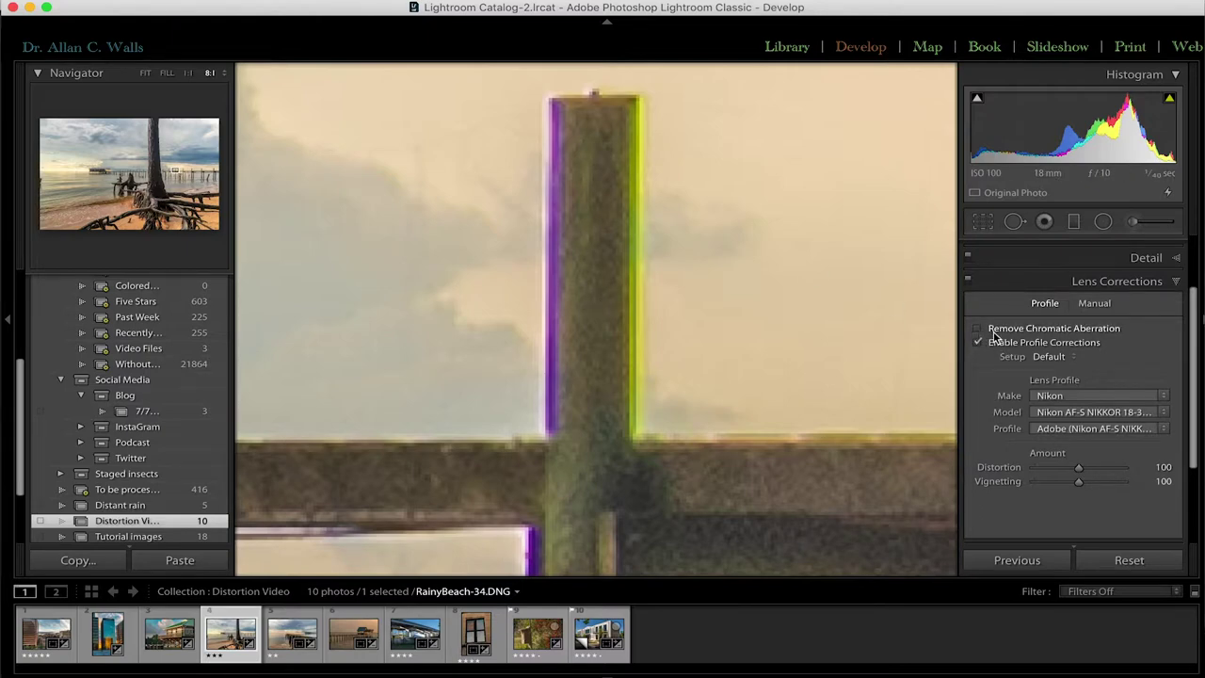
{"action": "left_click", "coordinate": [979, 330]}
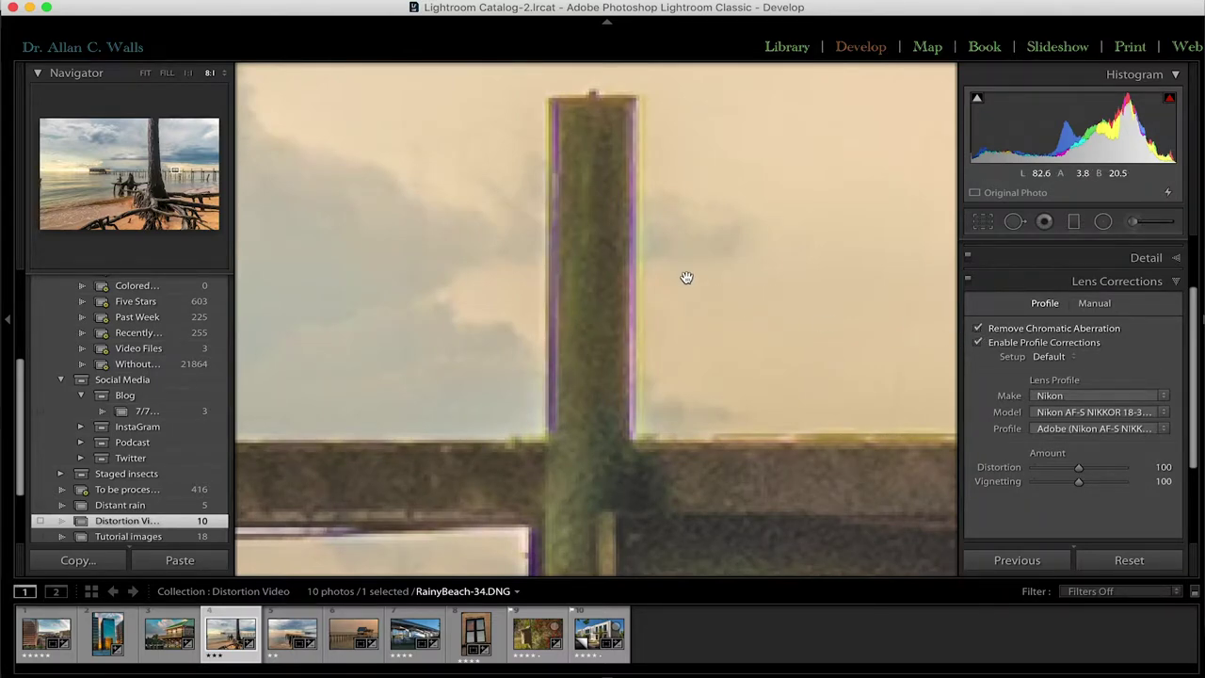
{"action": "key", "text": "super+equal"}
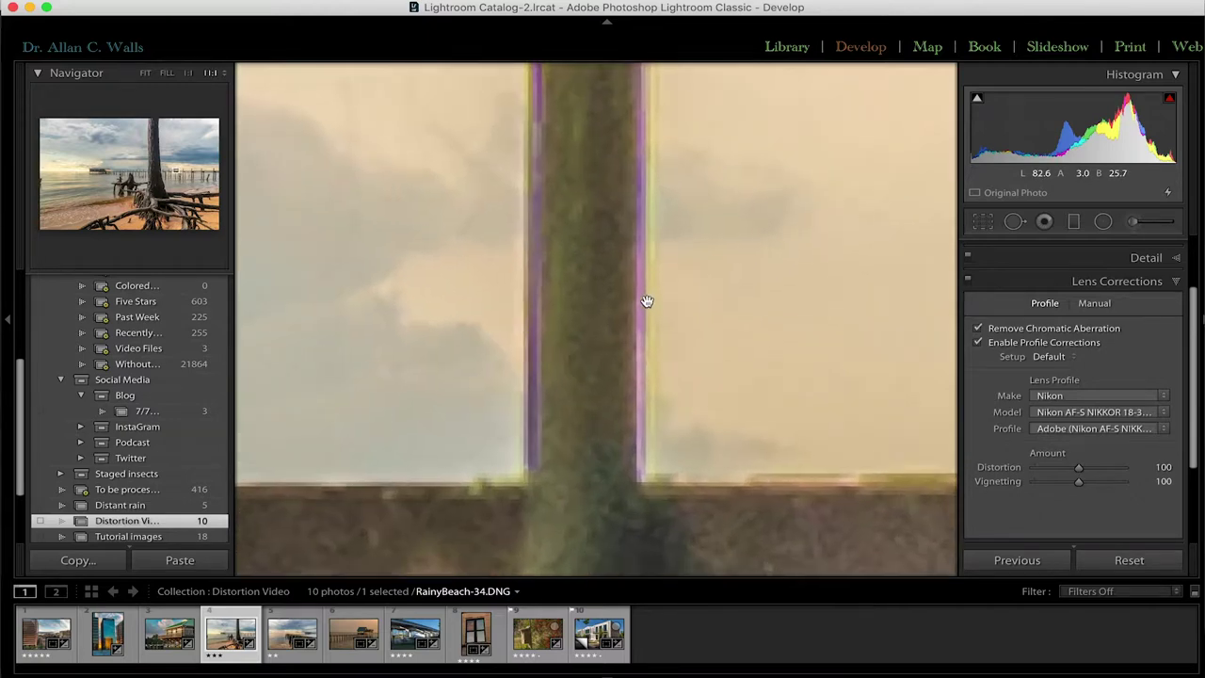
{"action": "scroll", "coordinate": [647, 302], "scroll_direction": "up", "scroll_amount": 5}
{"action": "scroll", "coordinate": [647, 301], "scroll_direction": "down", "scroll_amount": 3}
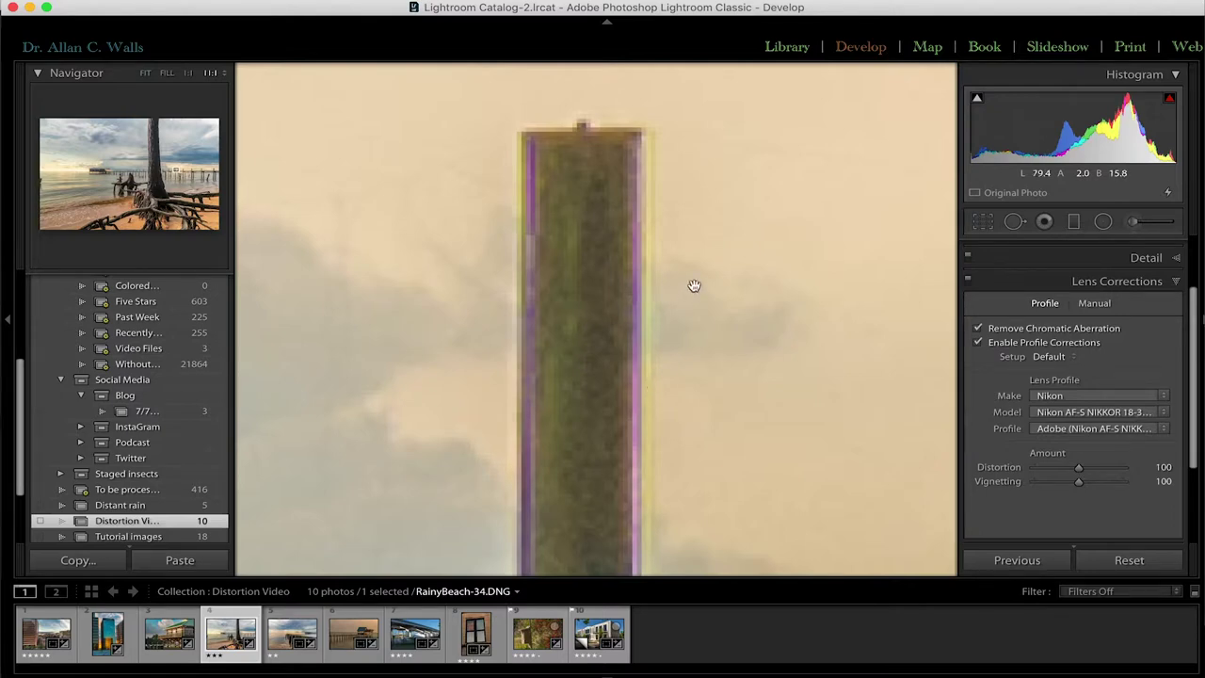
Try different purple hue ranges in the manual Defringe settings, including 8/46 and 60/100, ending at 24/61
{"action": "left_click", "coordinate": [1095, 305]}
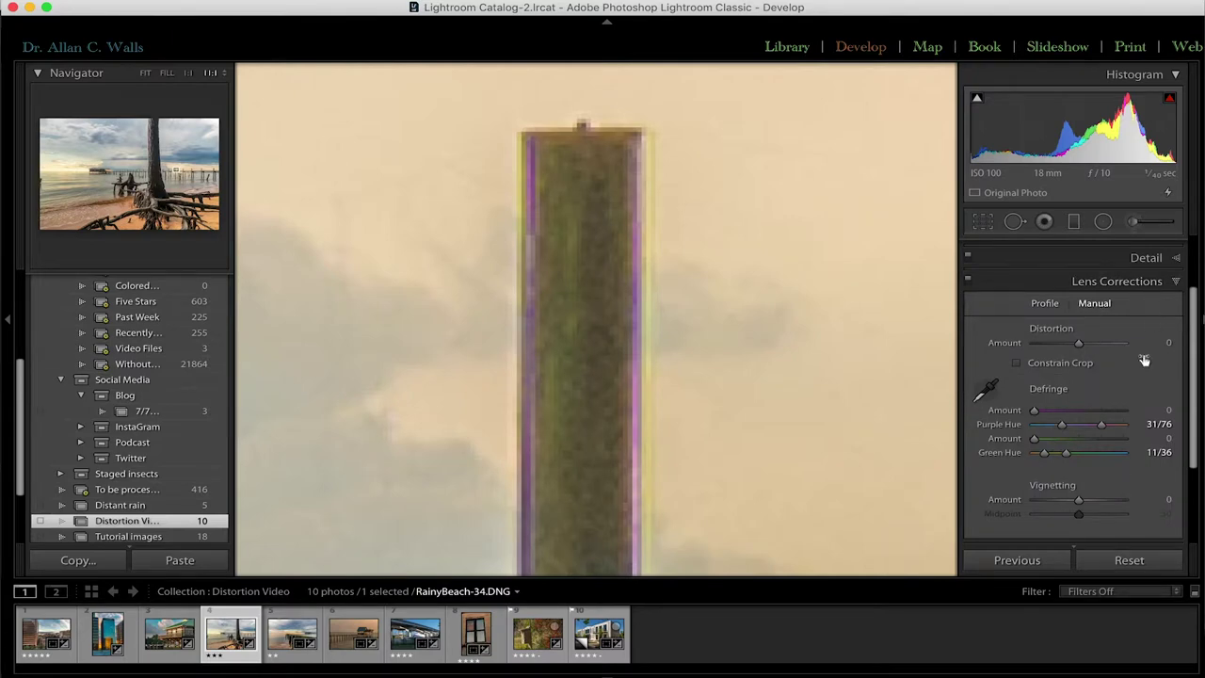
{"action": "scroll", "coordinate": [1133, 402], "scroll_direction": "down", "scroll_amount": 2}
{"action": "scroll", "coordinate": [1133, 400], "scroll_direction": "down", "scroll_amount": 3}
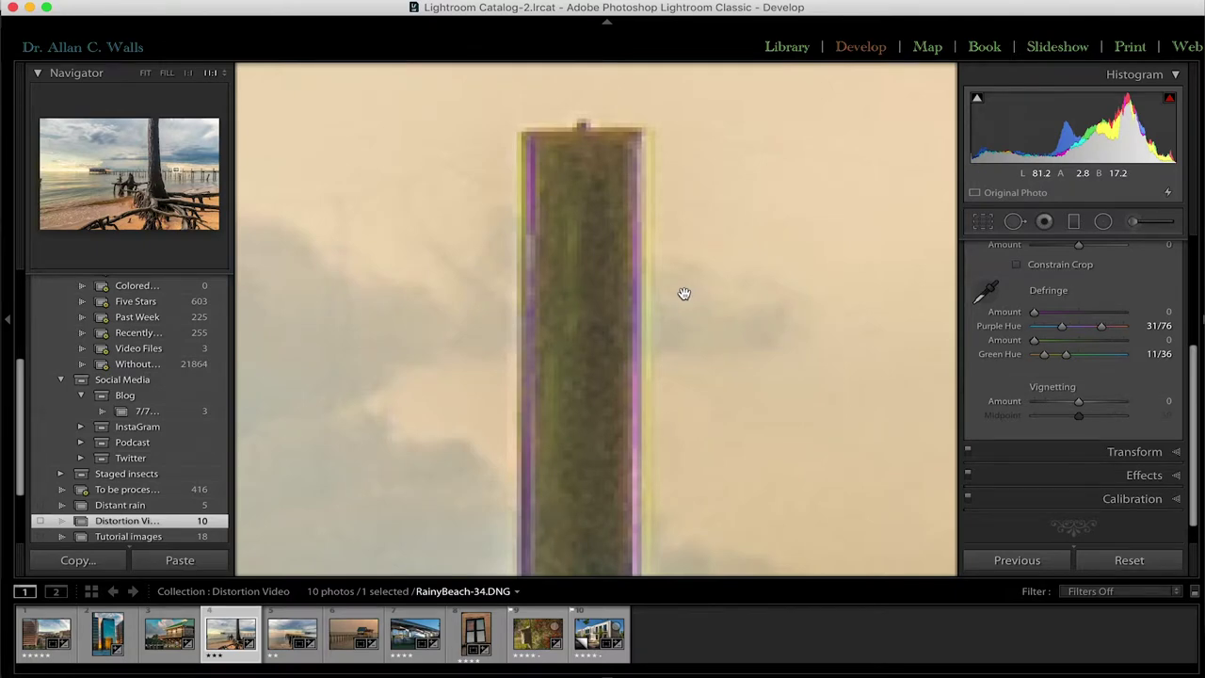
{"action": "left_click", "coordinate": [1062, 327]}
{"action": "mouse_move", "coordinate": [1062, 327]}
{"action": "left_mouse_down"}
{"action": "mouse_move", "coordinate": [1041, 327]}
{"action": "mouse_move", "coordinate": [1106, 330]}
{"action": "mouse_move", "coordinate": [1076, 331]}
{"action": "left_mouse_up"}
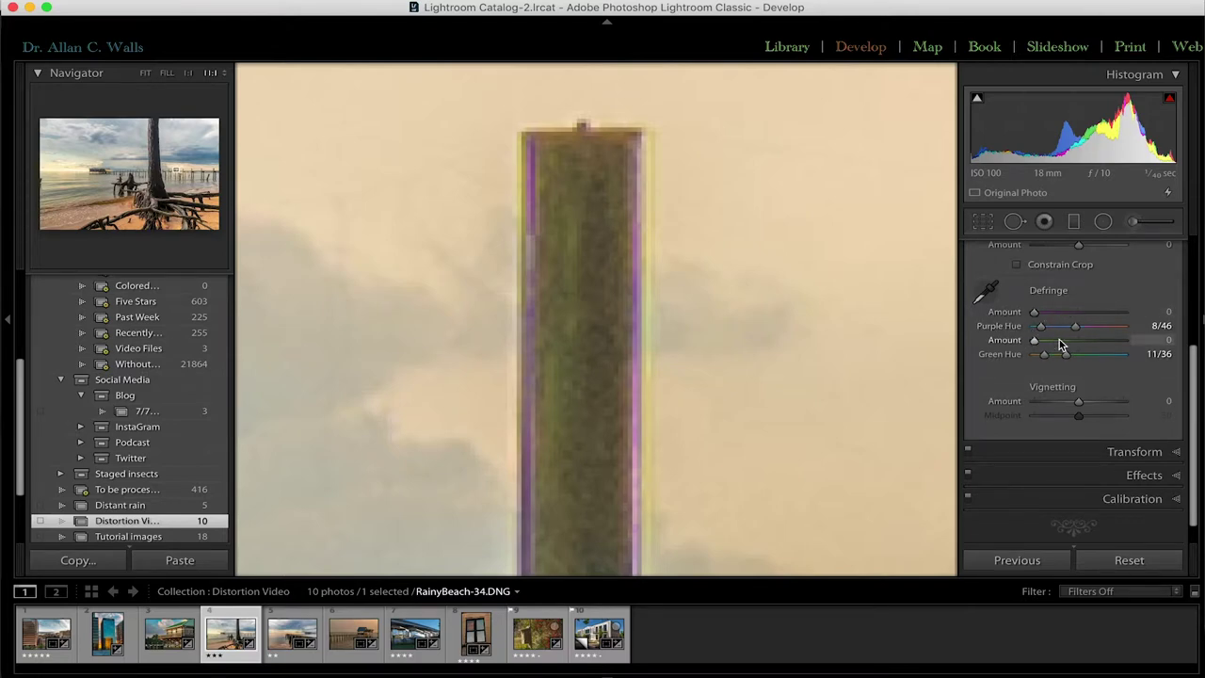
{"action": "mouse_move", "coordinate": [1076, 326]}
{"action": "left_mouse_down"}
{"action": "mouse_move", "coordinate": [1123, 327]}
{"action": "mouse_move", "coordinate": [1068, 325]}
{"action": "mouse_move", "coordinate": [1095, 333]}
{"action": "left_mouse_up"}
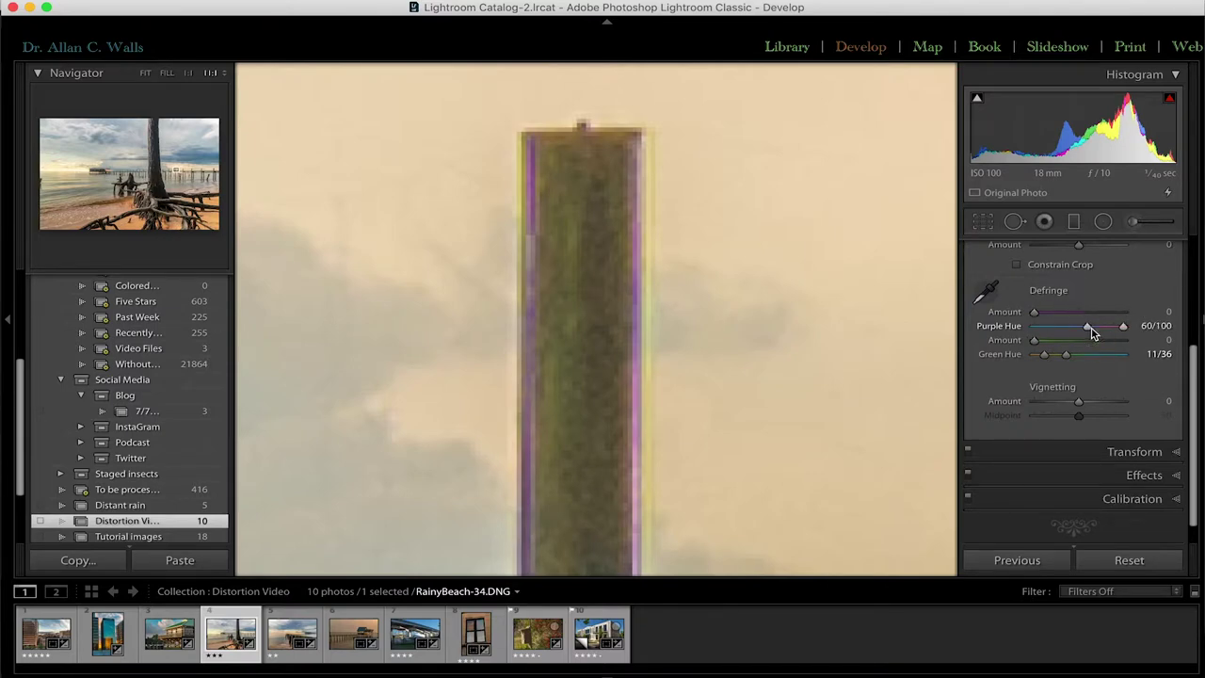
{"action": "mouse_move", "coordinate": [1090, 331]}
{"action": "left_mouse_down"}
{"action": "mouse_move", "coordinate": [1056, 329]}
{"action": "mouse_move", "coordinate": [1088, 329]}
{"action": "left_mouse_up"}
{"action": "left_click", "coordinate": [1122, 328]}
Try Defringe purple amounts of 9 and 5 with a green amount of 10, and return both amounts to 0
{"action": "left_click", "coordinate": [1036, 312]}
{"action": "left_click_drag", "start_coordinate": [1035, 314], "coordinate": [1076, 314]}
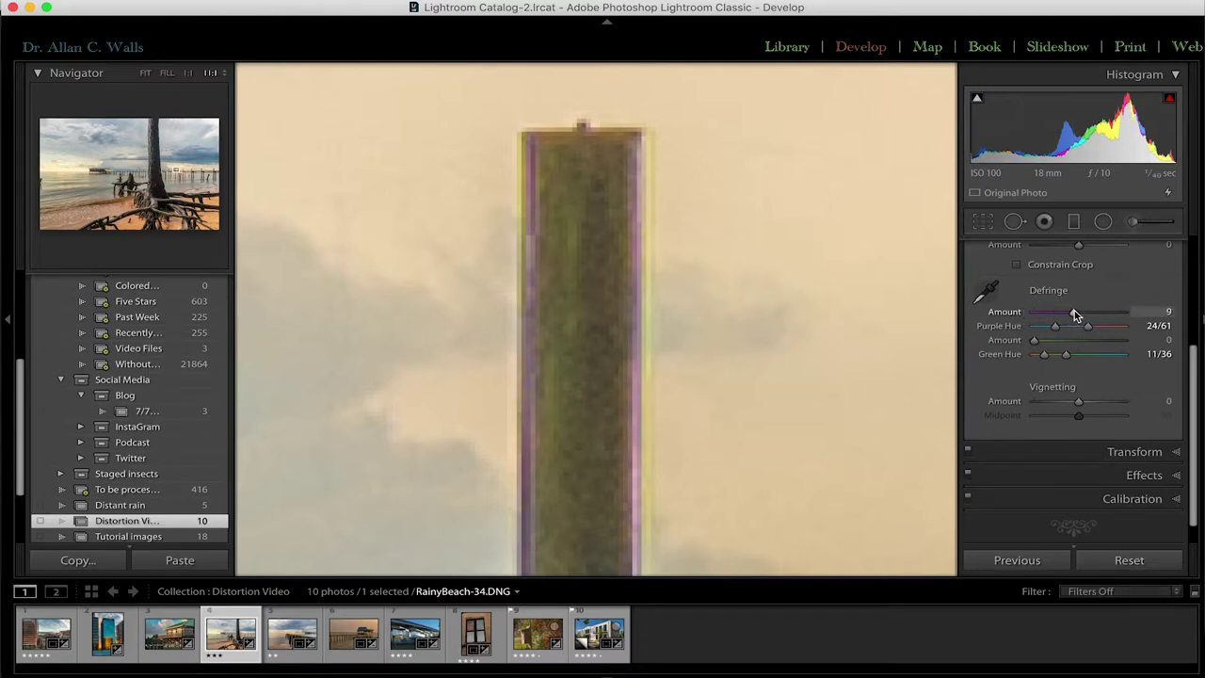
{"action": "left_click_drag", "start_coordinate": [1075, 315], "coordinate": [1081, 344]}
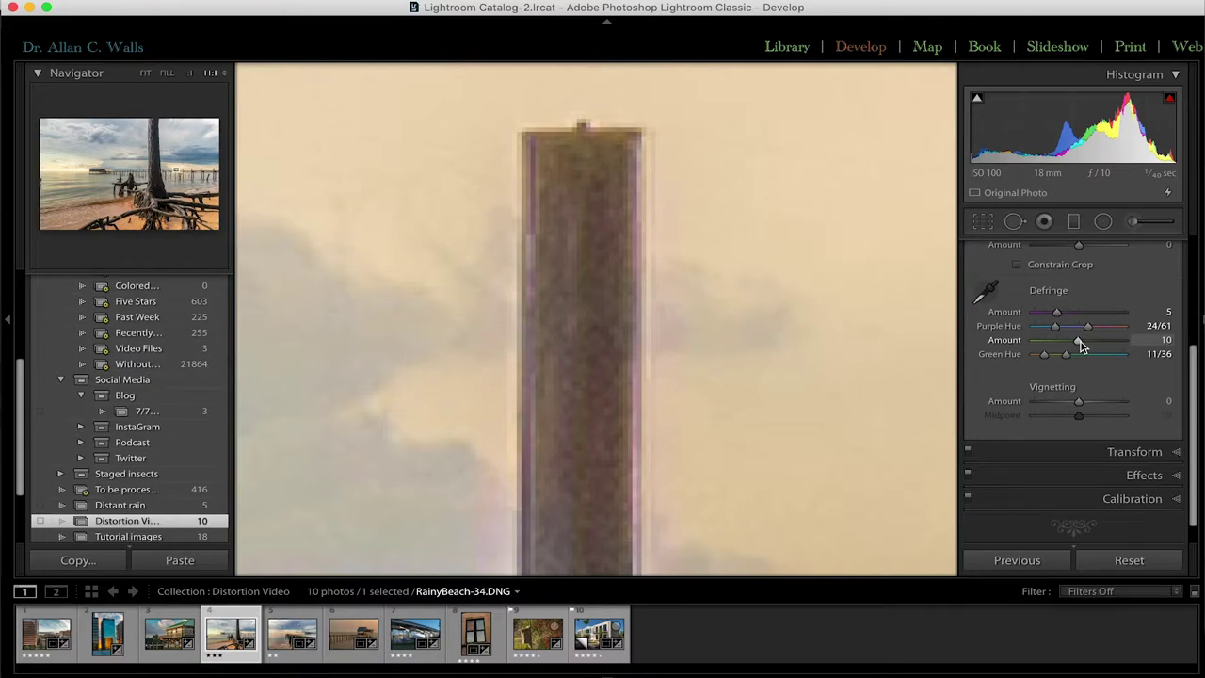
{"action": "left_click_drag", "start_coordinate": [1081, 342], "coordinate": [1008, 312]}
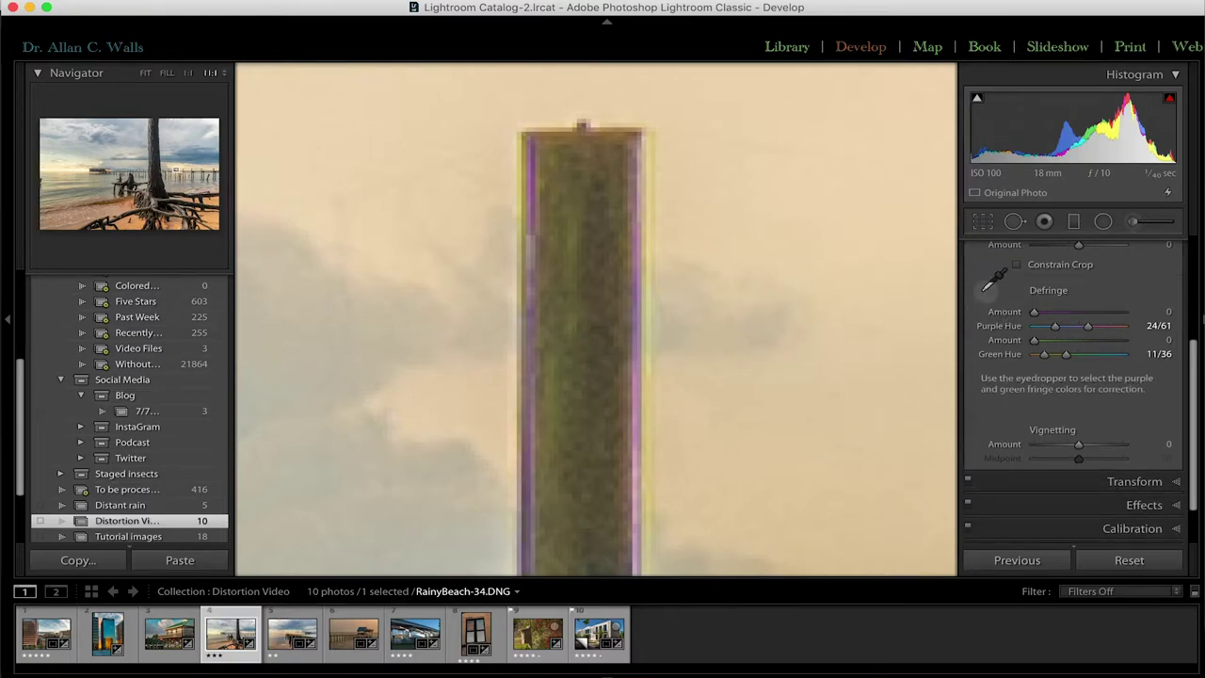
Sample the purple and green fringe colours along the wooden post's edge with the Defringe eyedropper
{"action": "left_click", "coordinate": [985, 292]}
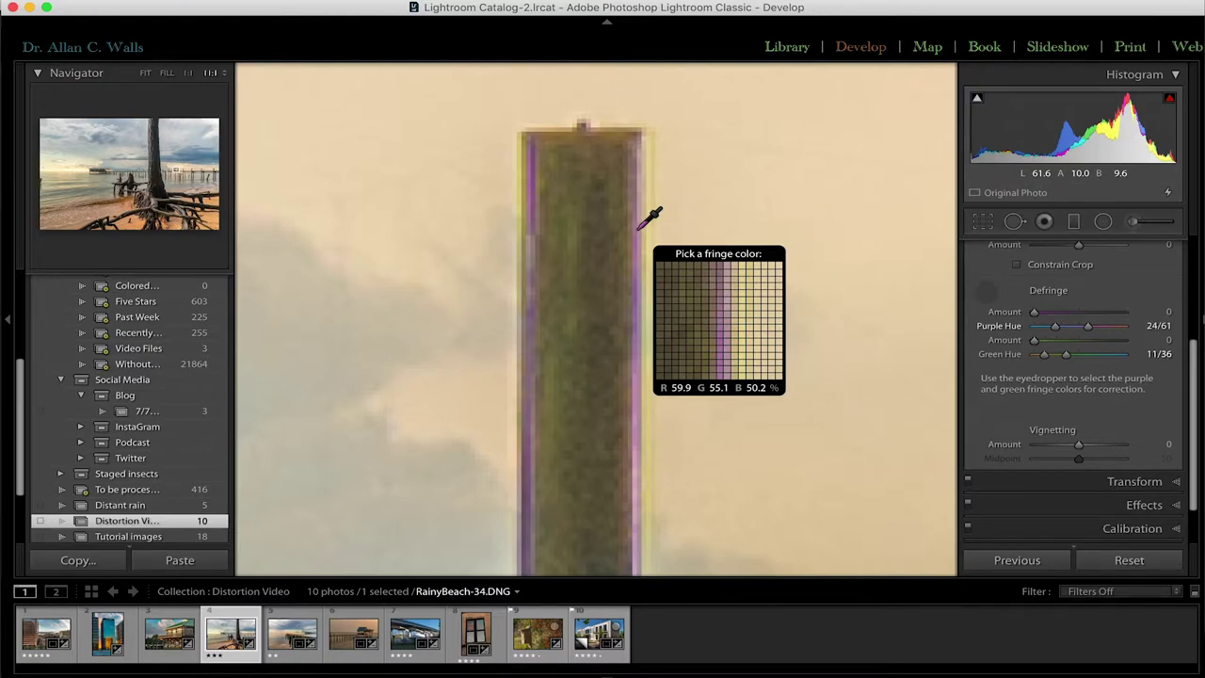
{"action": "left_click", "coordinate": [531, 191]}
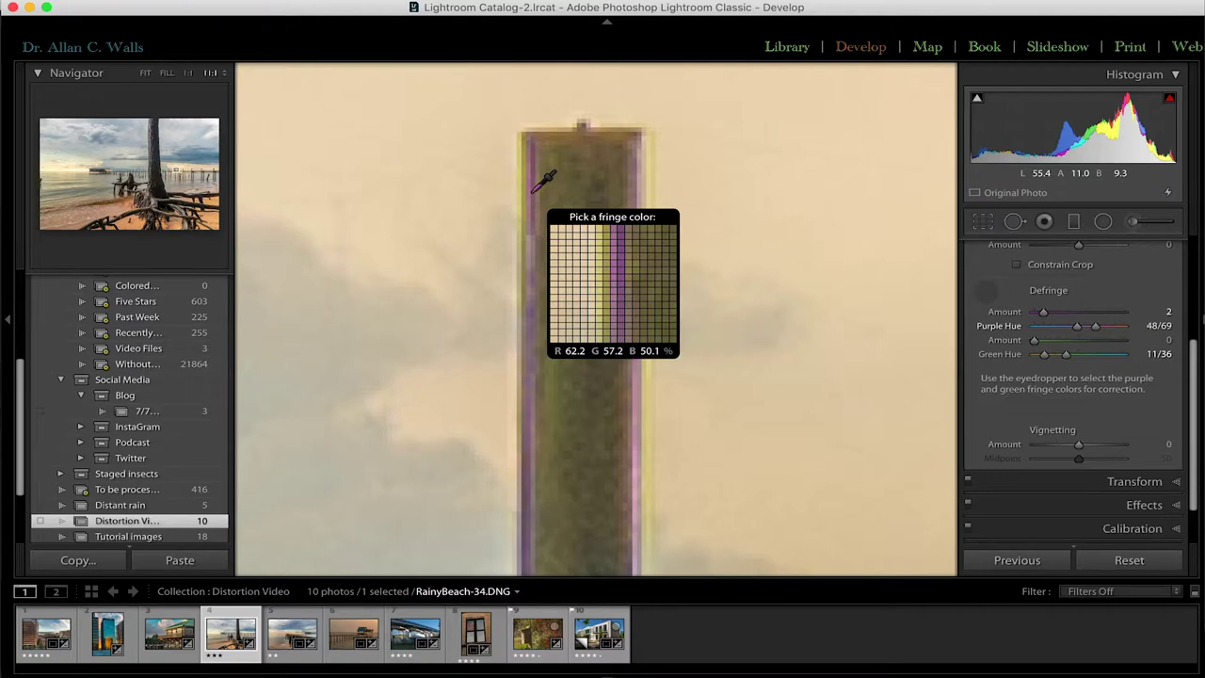
{"action": "left_click", "coordinate": [523, 195]}
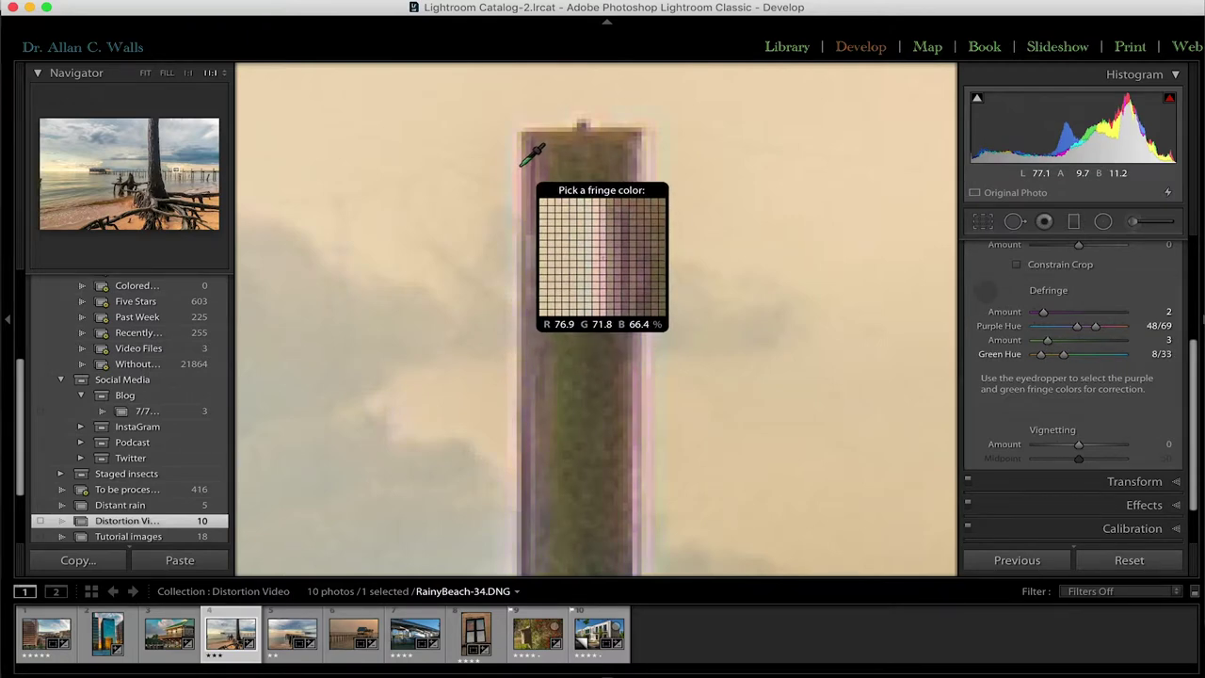
{"action": "left_click", "coordinate": [535, 164]}
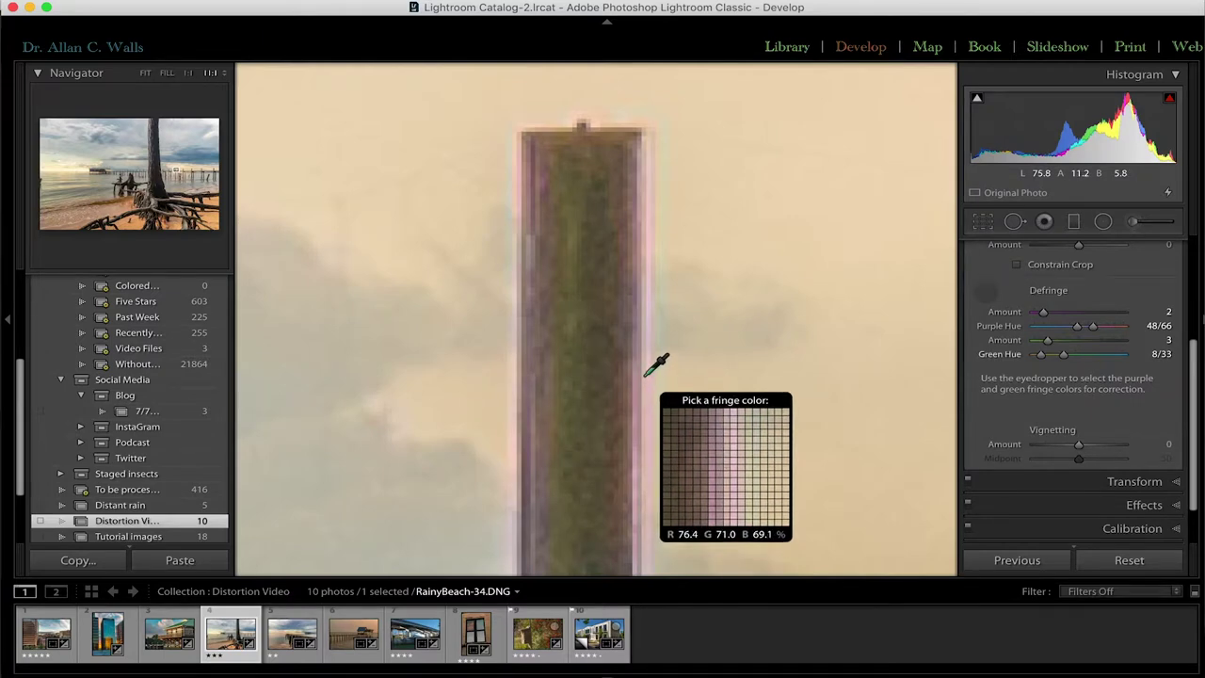
{"action": "left_click", "coordinate": [532, 181]}
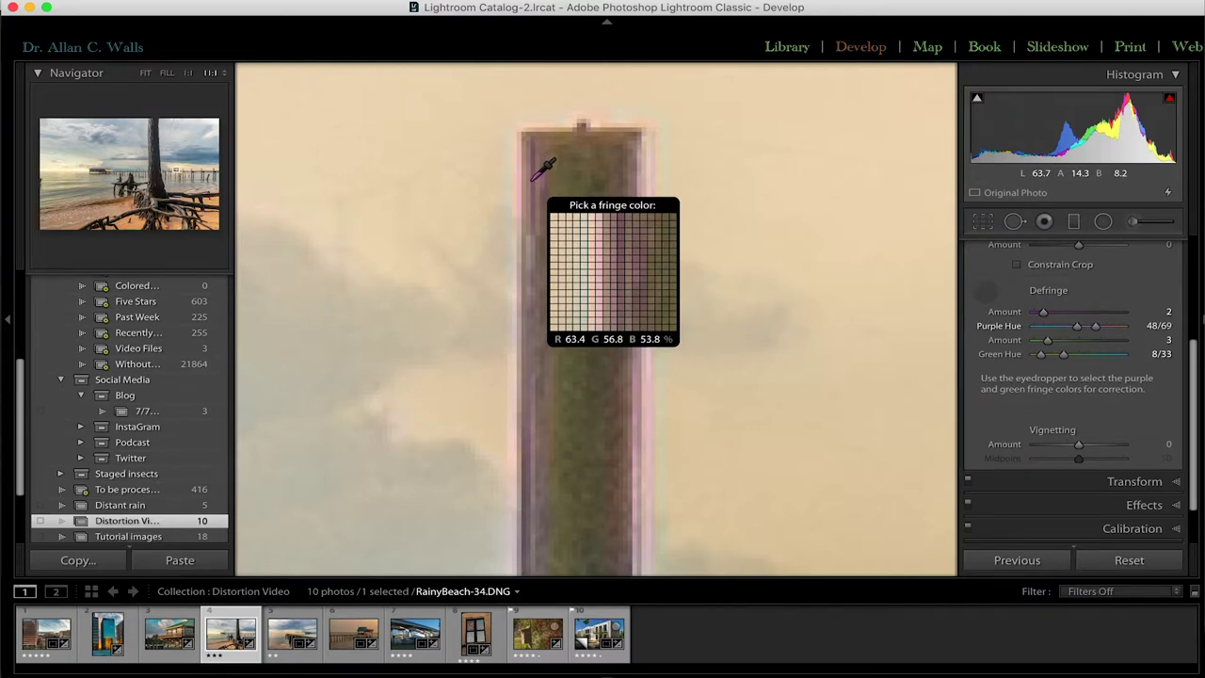
{"action": "left_click", "coordinate": [521, 179]}
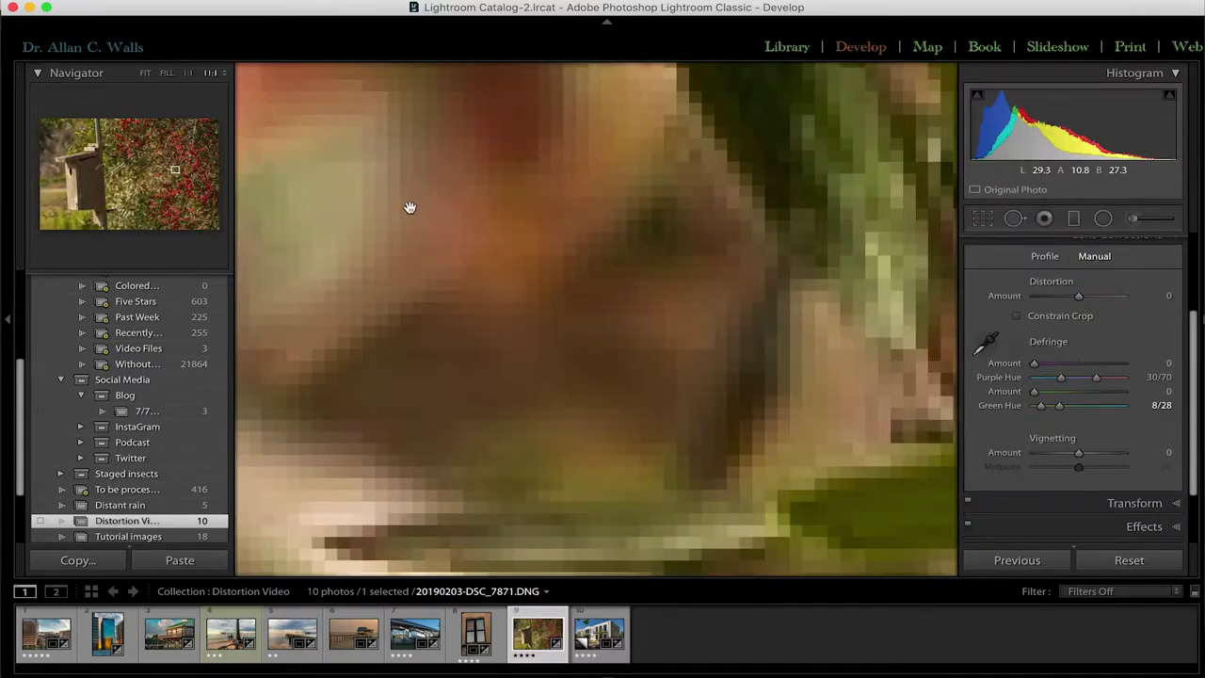
Examine the birdhouse and berry photo up close for colour fringes, especially along the leaf edges and the birdhouse roof
{"action": "scroll", "coordinate": [410, 198], "scroll_direction": "left", "scroll_amount": 5}
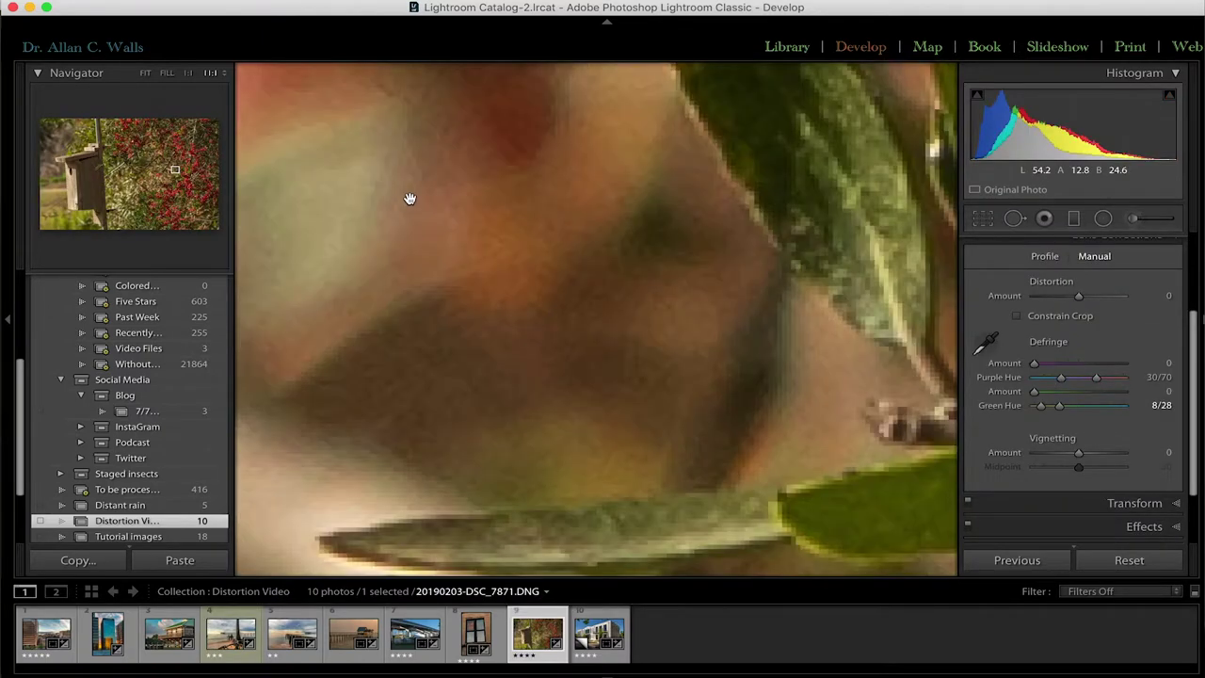
{"action": "scroll", "coordinate": [410, 198], "scroll_direction": "down", "scroll_amount": 10}
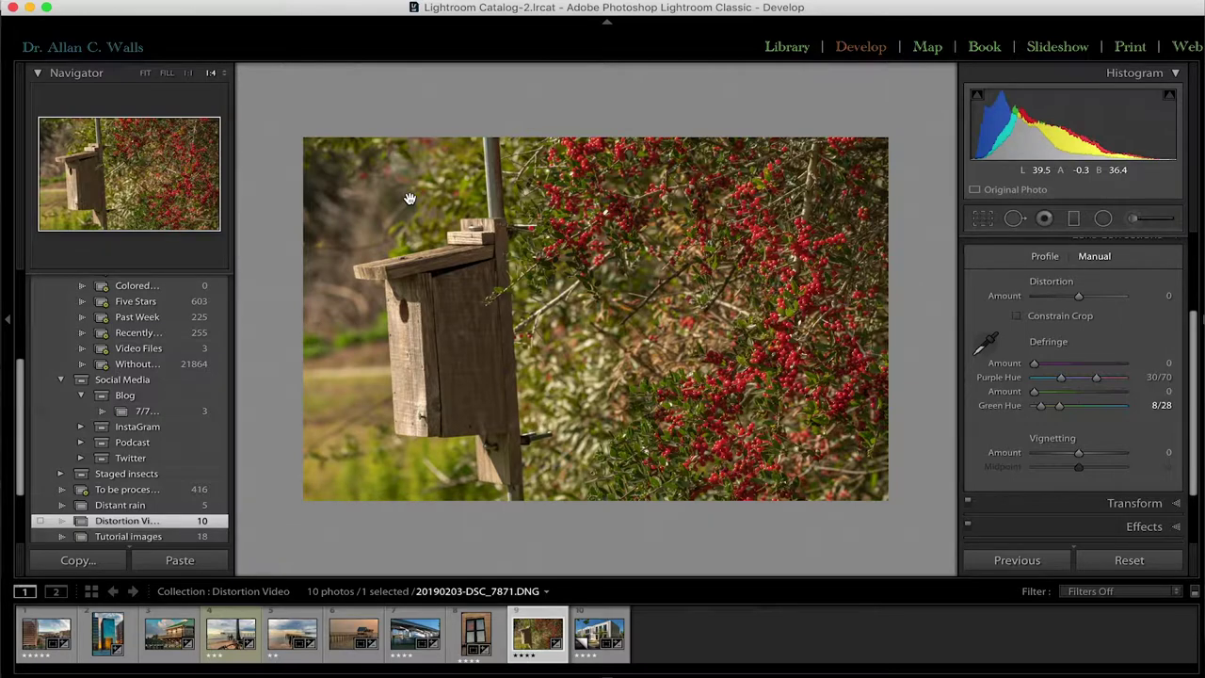
{"action": "scroll", "coordinate": [417, 267], "scroll_direction": "up", "scroll_amount": 6}
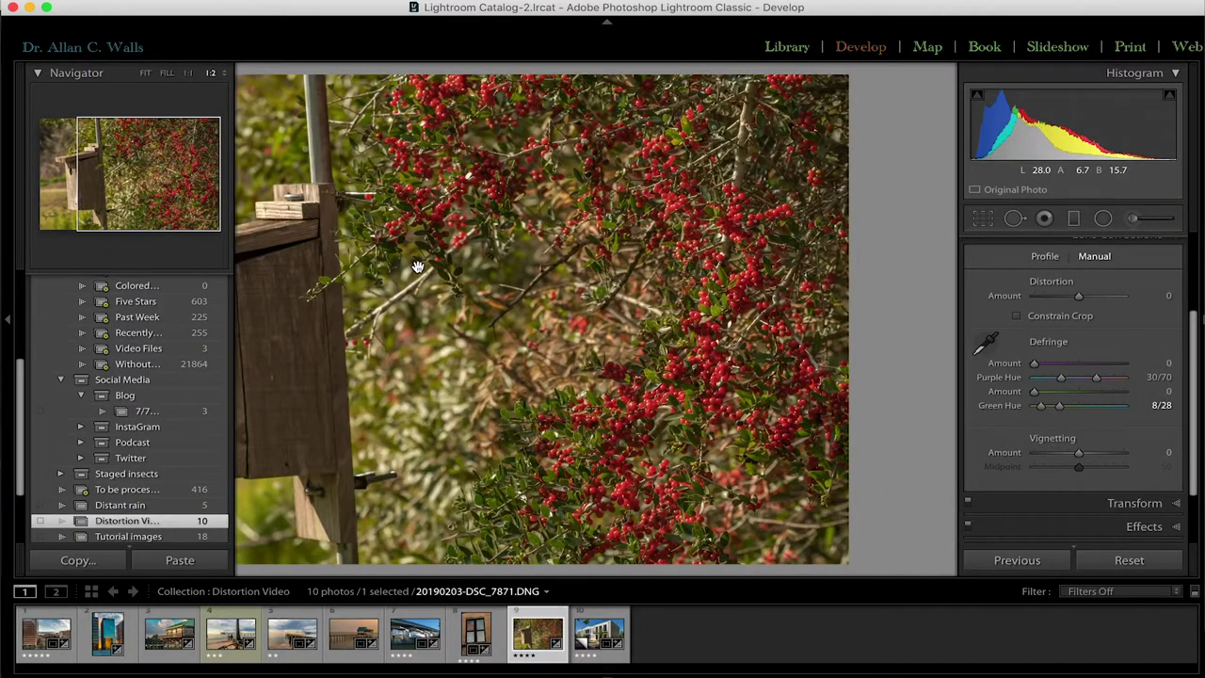
{"action": "scroll", "coordinate": [417, 266], "scroll_direction": "left", "scroll_amount": 10}
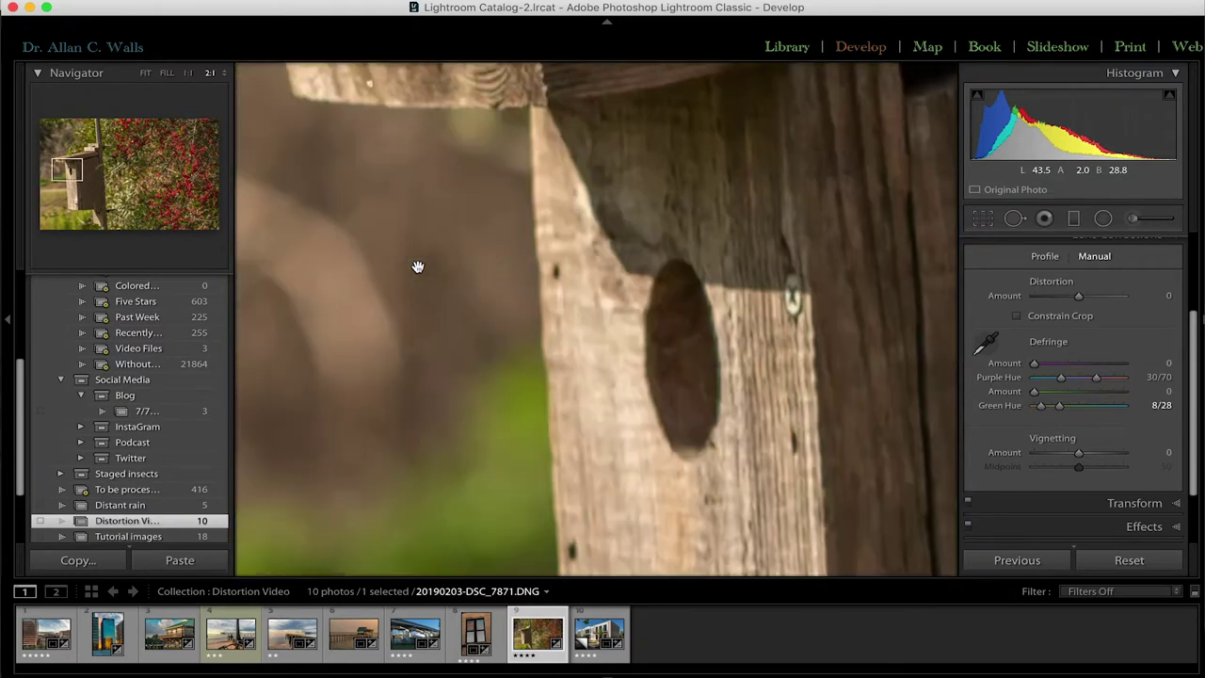
{"action": "scroll", "coordinate": [417, 266], "scroll_direction": "up", "scroll_amount": 5}
{"action": "scroll", "coordinate": [418, 266], "scroll_direction": "up", "scroll_amount": 4}
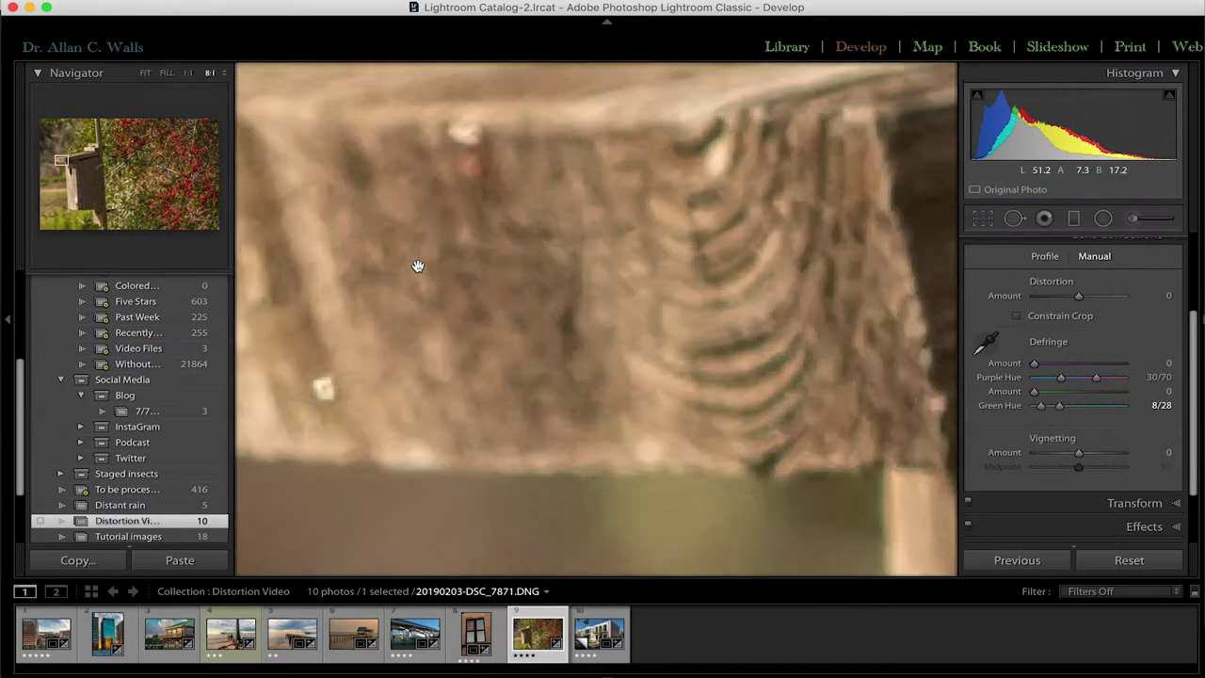
{"action": "scroll", "coordinate": [417, 266], "scroll_direction": "up", "scroll_amount": 2}
{"action": "scroll", "coordinate": [417, 267], "scroll_direction": "down", "scroll_amount": 4}
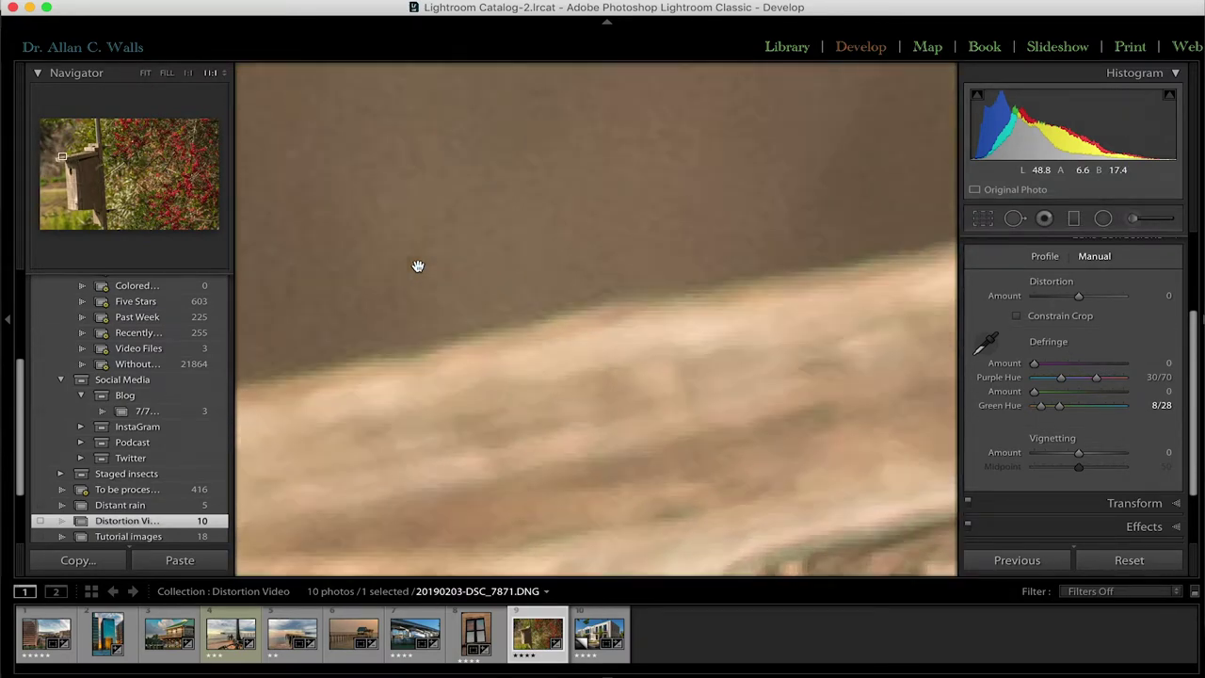
{"action": "scroll", "coordinate": [664, 322], "scroll_direction": "down", "scroll_amount": 2}
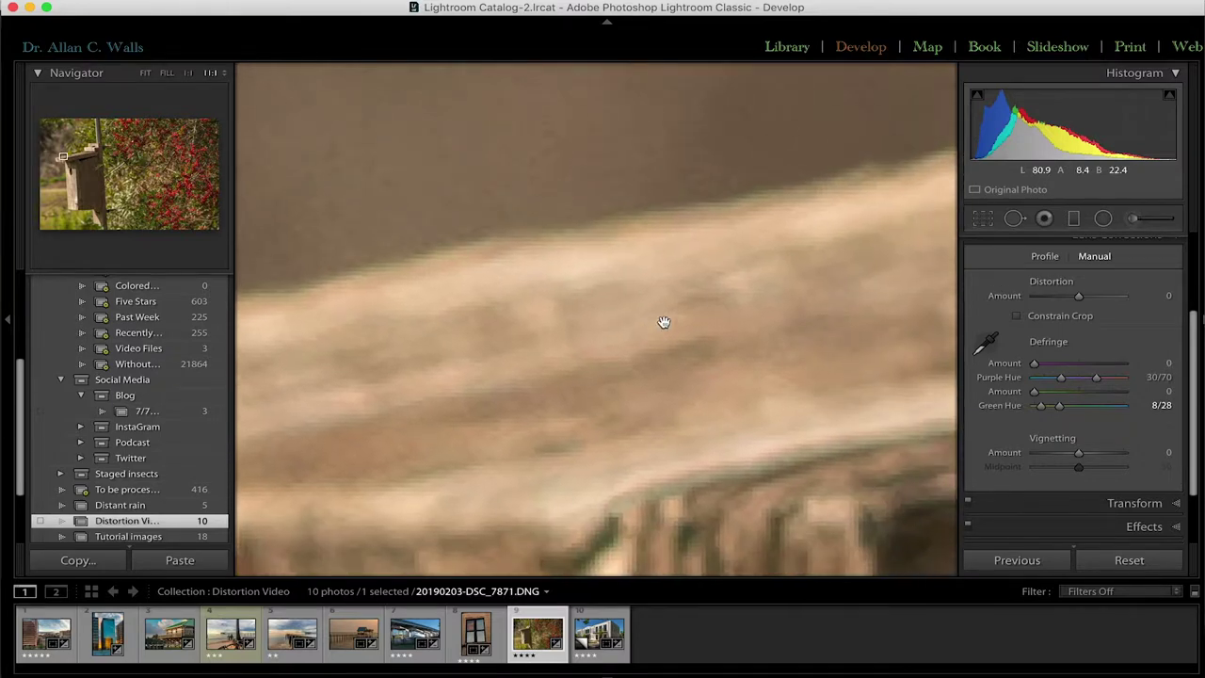
{"action": "scroll", "coordinate": [664, 322], "scroll_direction": "down", "scroll_amount": 2}
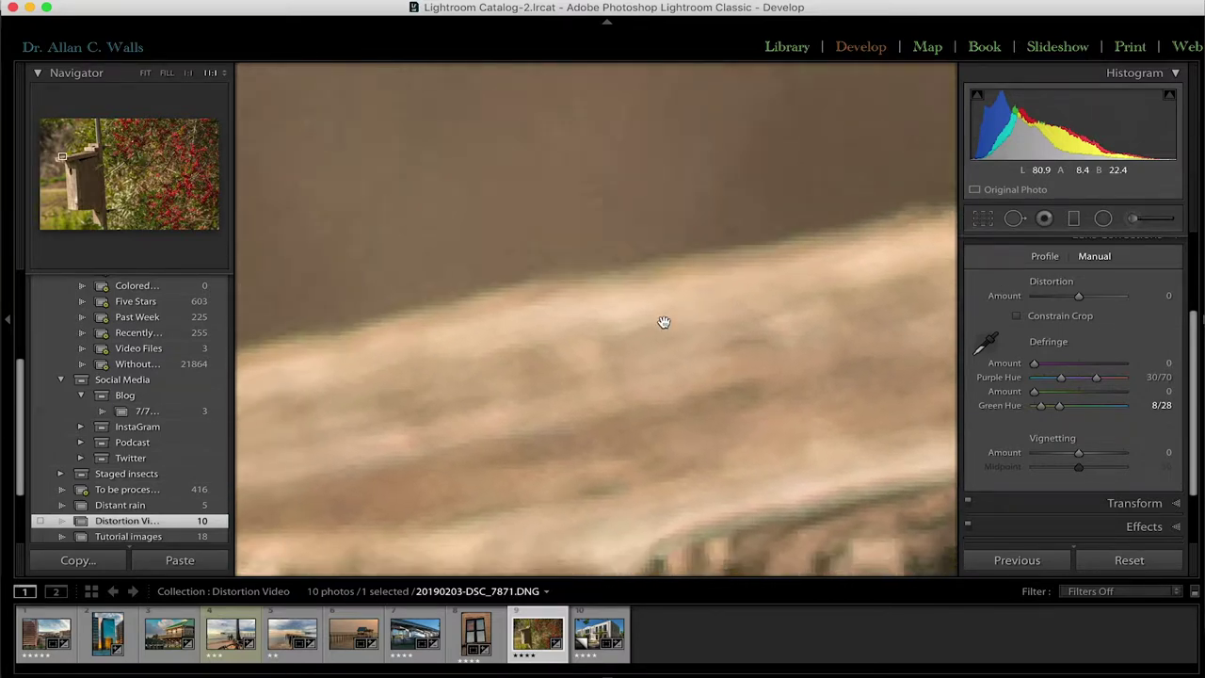
{"action": "scroll", "coordinate": [664, 322], "scroll_direction": "up", "scroll_amount": 3}
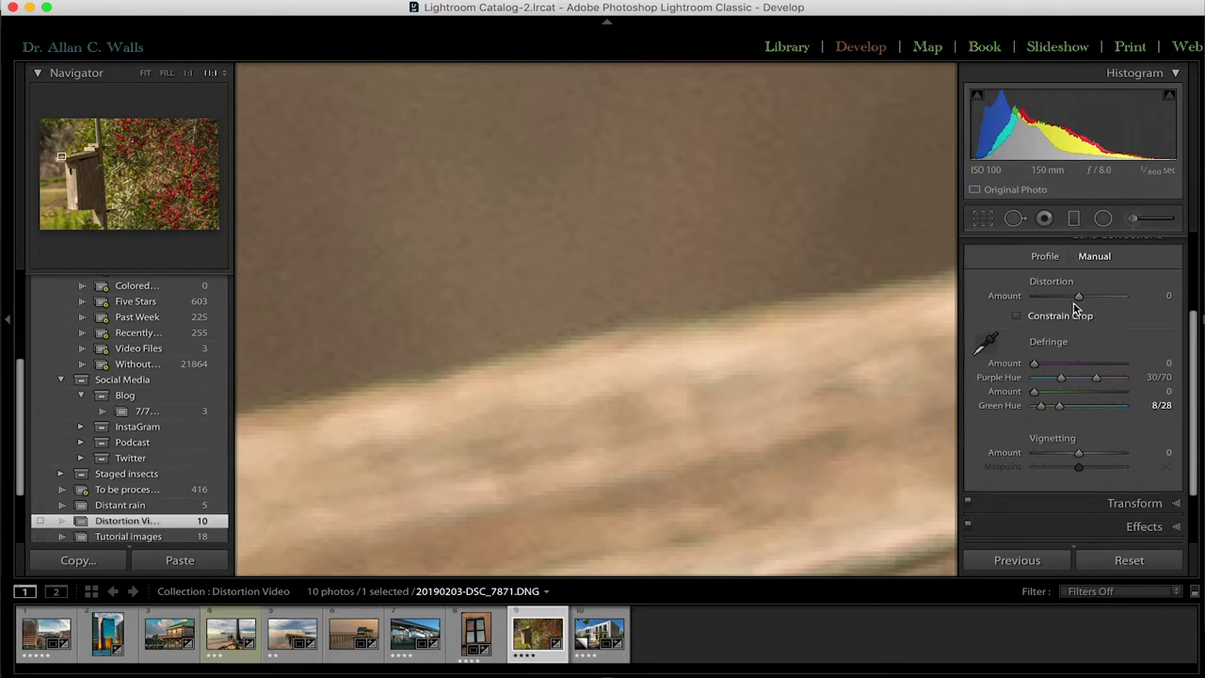
Compare the birdhouse roof edge with Remove Chromatic Aberration turned off and back on
{"action": "left_click", "coordinate": [1043, 256]}
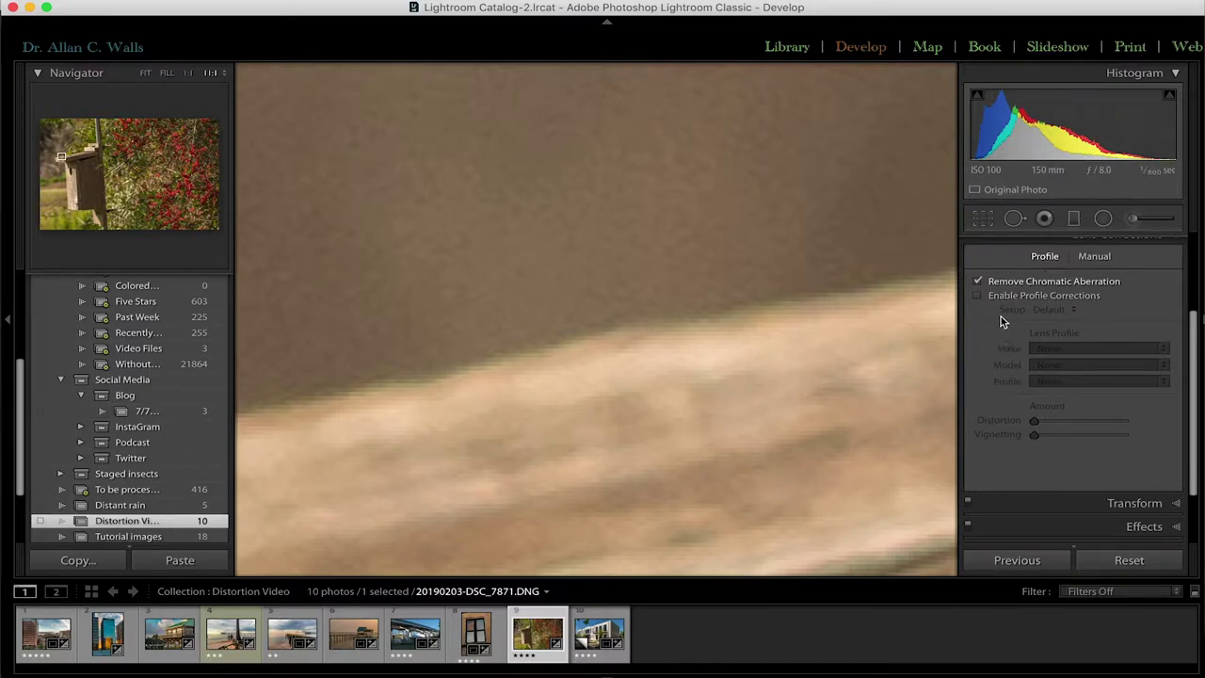
{"action": "left_click", "coordinate": [977, 282]}
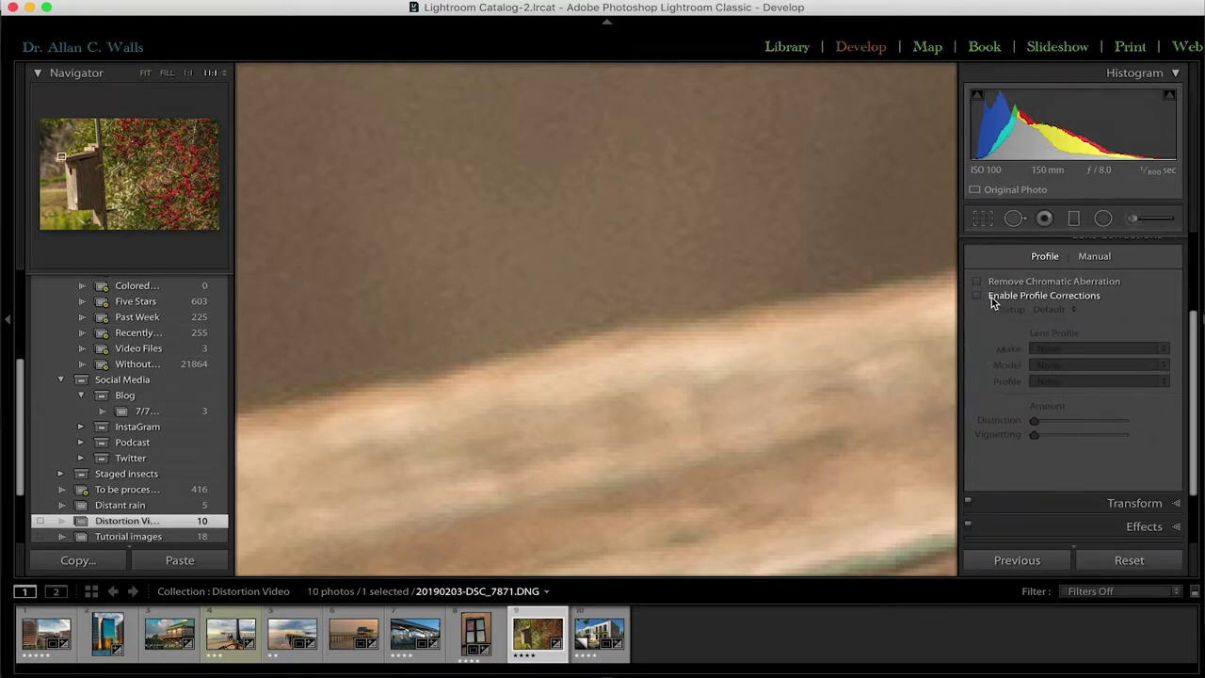
{"action": "left_click", "coordinate": [978, 283]}
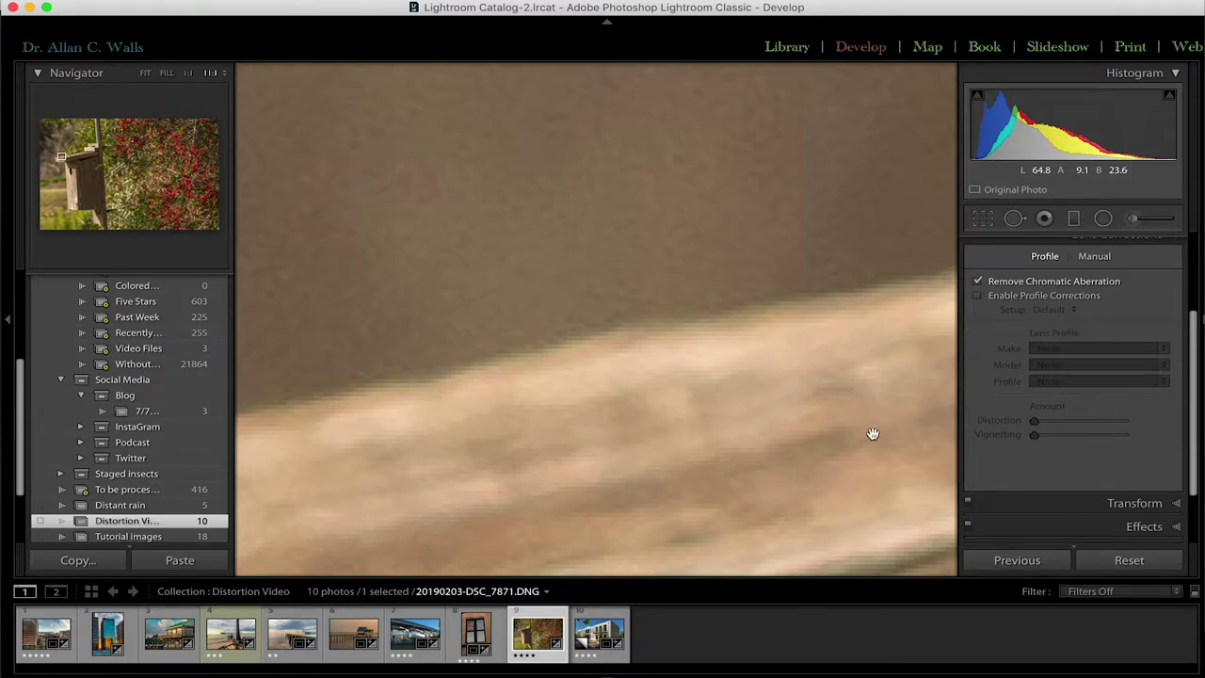
Raise the manual Defringe green amount for the birdhouse photo to reduce the fringe along the roof edge
{"action": "left_click", "coordinate": [1094, 256]}
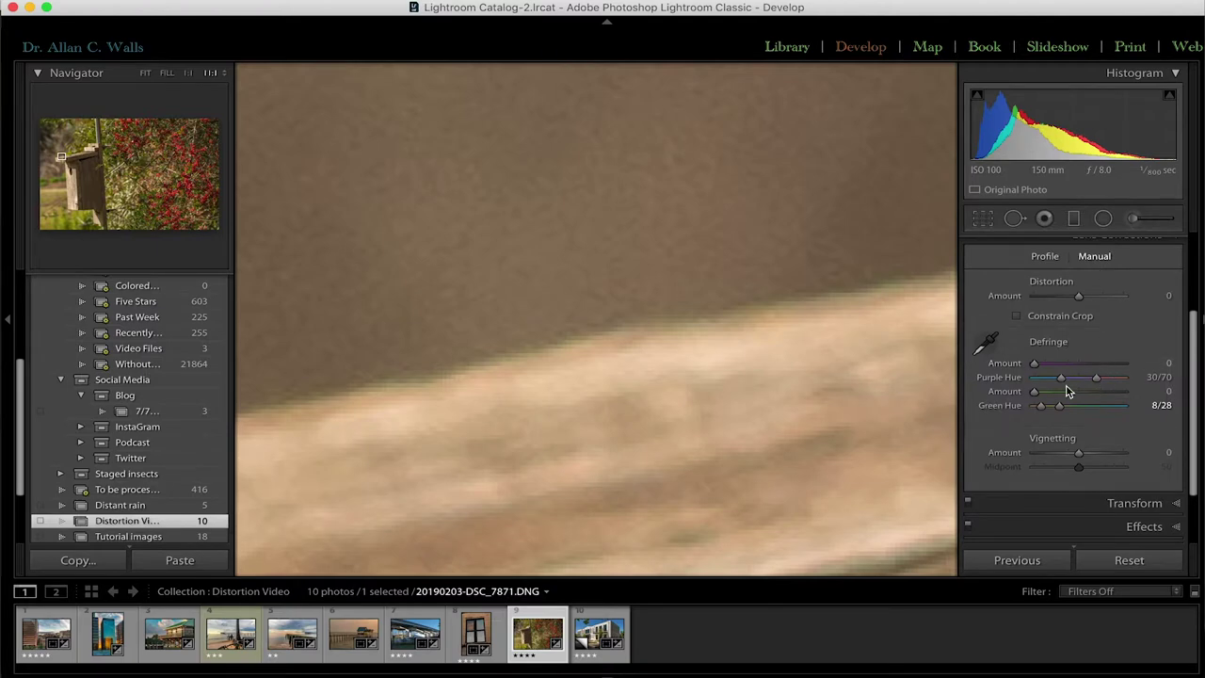
{"action": "left_click", "coordinate": [1035, 392]}
{"action": "left_click_drag", "start_coordinate": [1035, 392], "coordinate": [1058, 393]}
Inspect the bridge photo's girder edge against the sky up close and turn on Remove Chromatic Aberration
{"action": "left_click", "coordinate": [407, 634]}
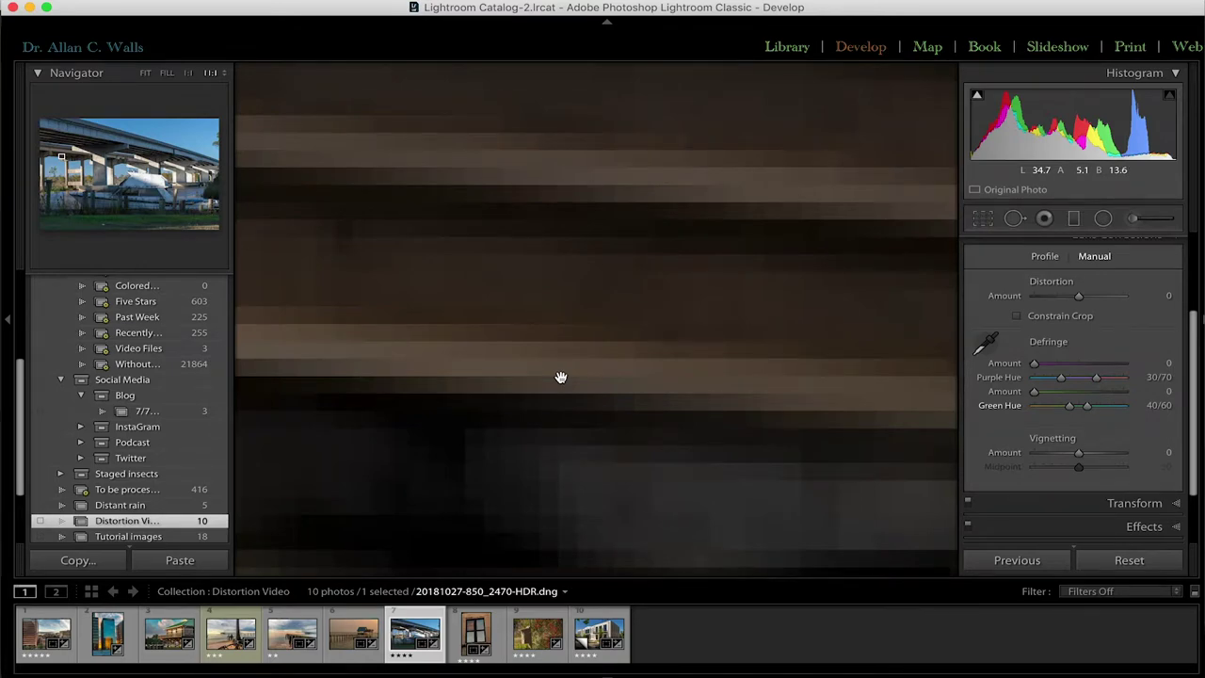
{"action": "left_click", "coordinate": [627, 336]}
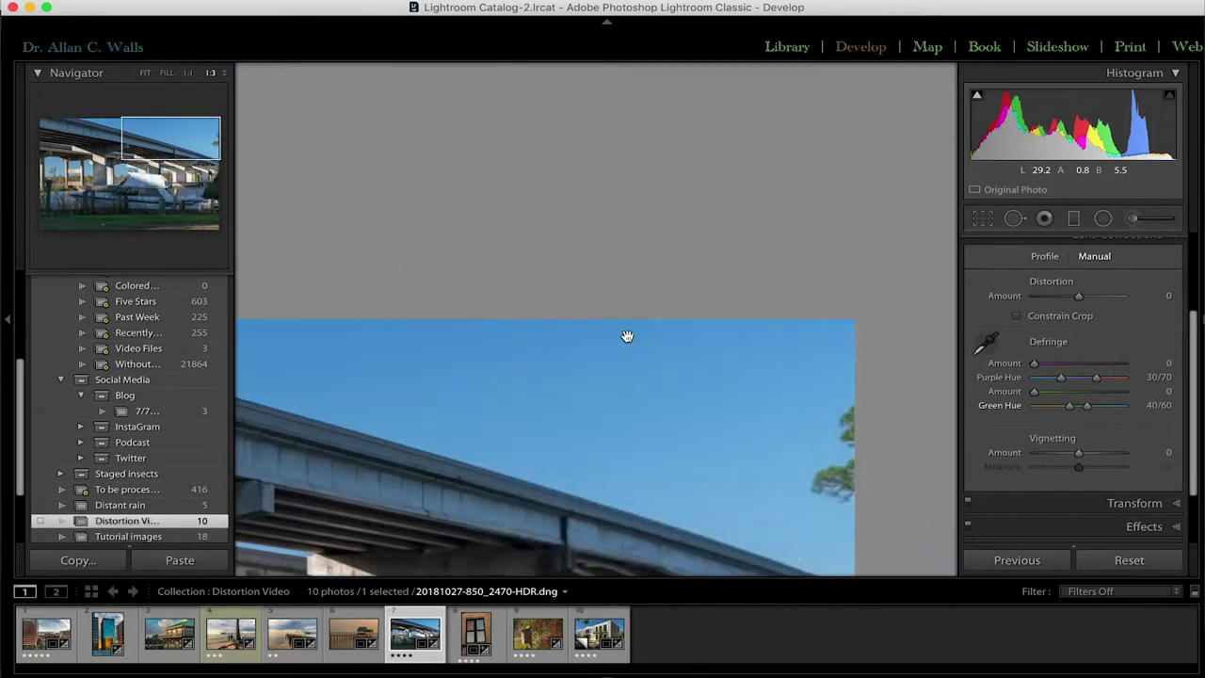
{"action": "left_click", "coordinate": [627, 336]}
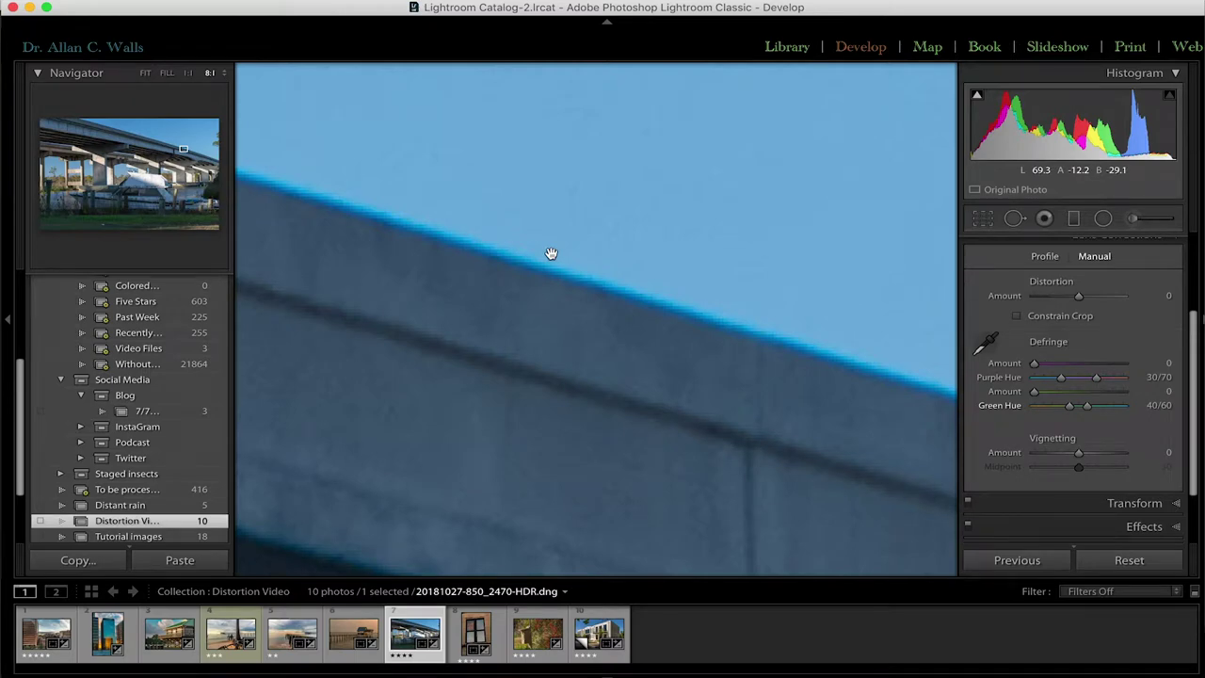
{"action": "key", "text": "super+equal"}
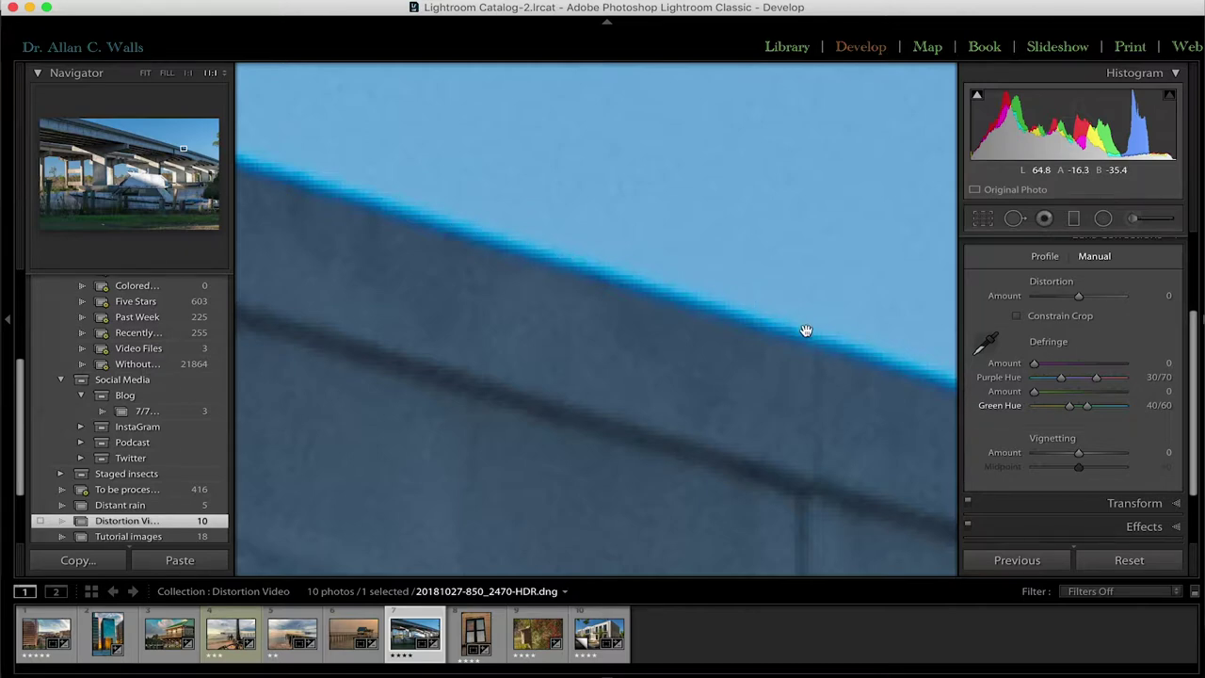
{"action": "left_click", "coordinate": [1047, 257]}
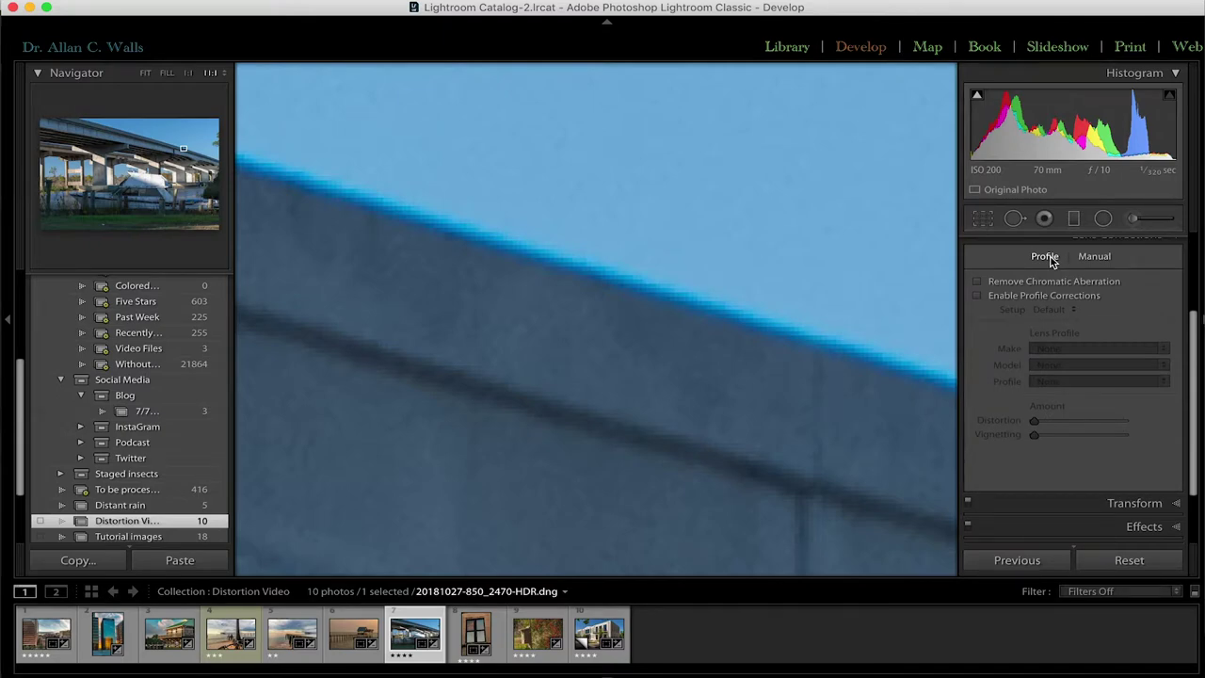
{"action": "left_click", "coordinate": [978, 282]}
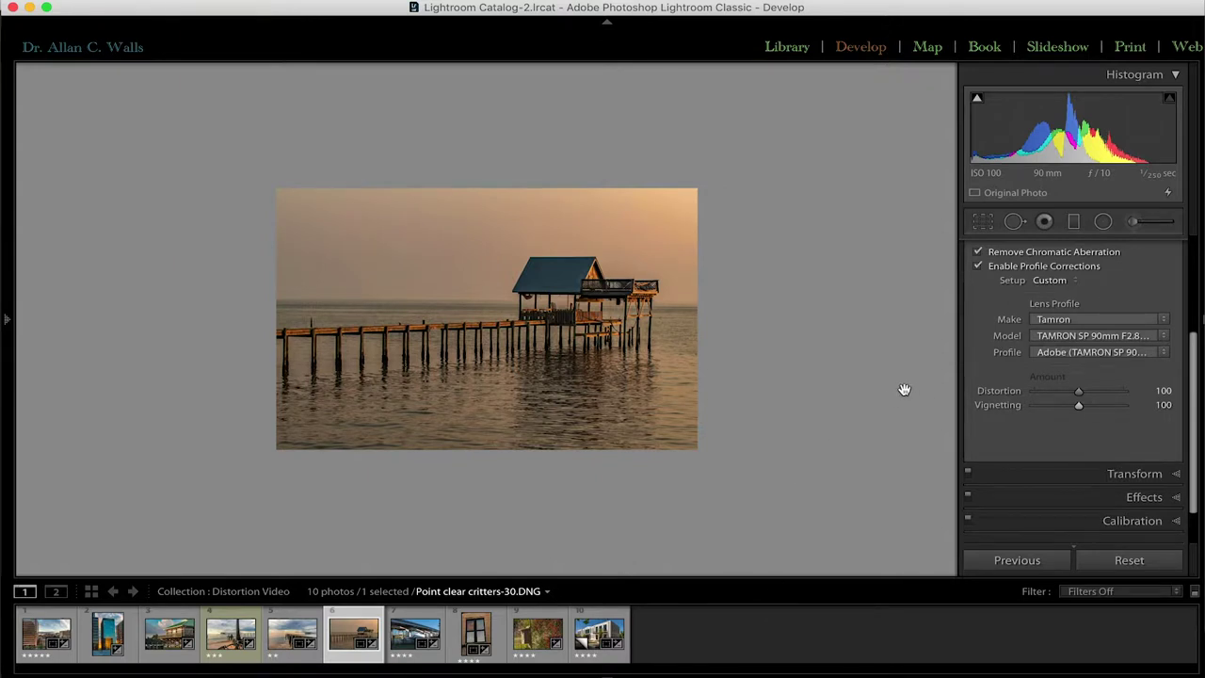
Set the profile correction's Vignetting amount to 101 for the pier photo
{"action": "scroll", "coordinate": [1126, 266], "scroll_direction": "up", "scroll_amount": 2}
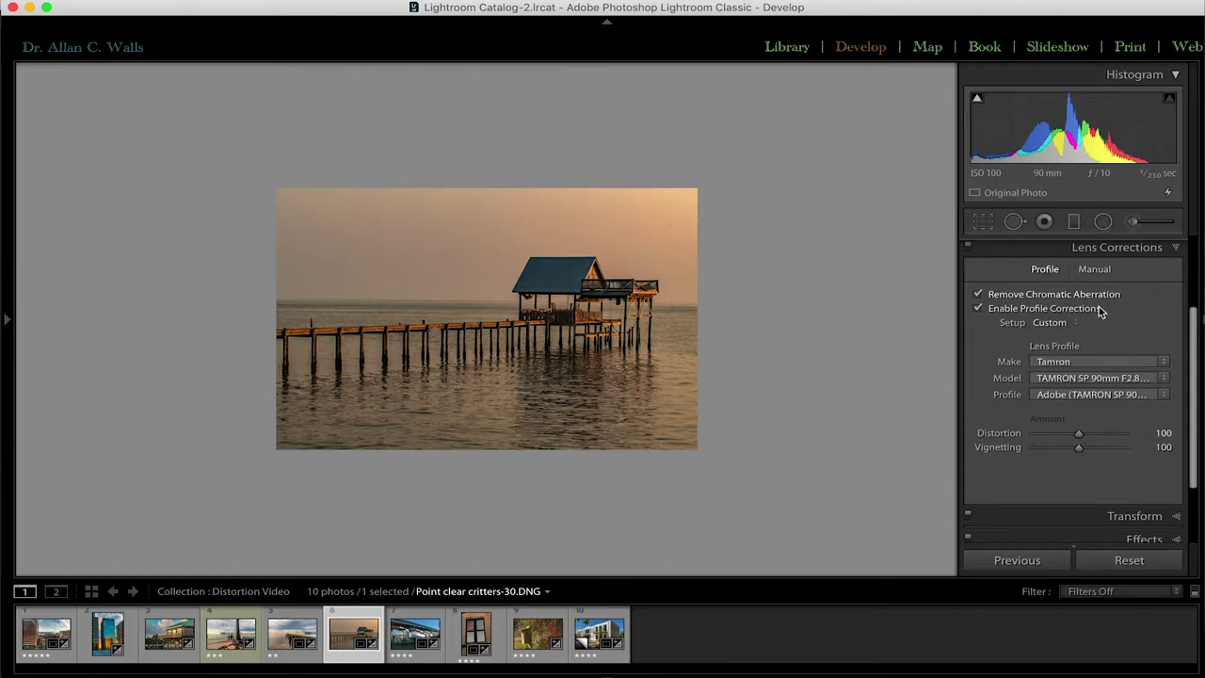
{"action": "scroll", "coordinate": [1093, 325], "scroll_direction": "down", "scroll_amount": 2}
{"action": "left_click", "coordinate": [1095, 393]}
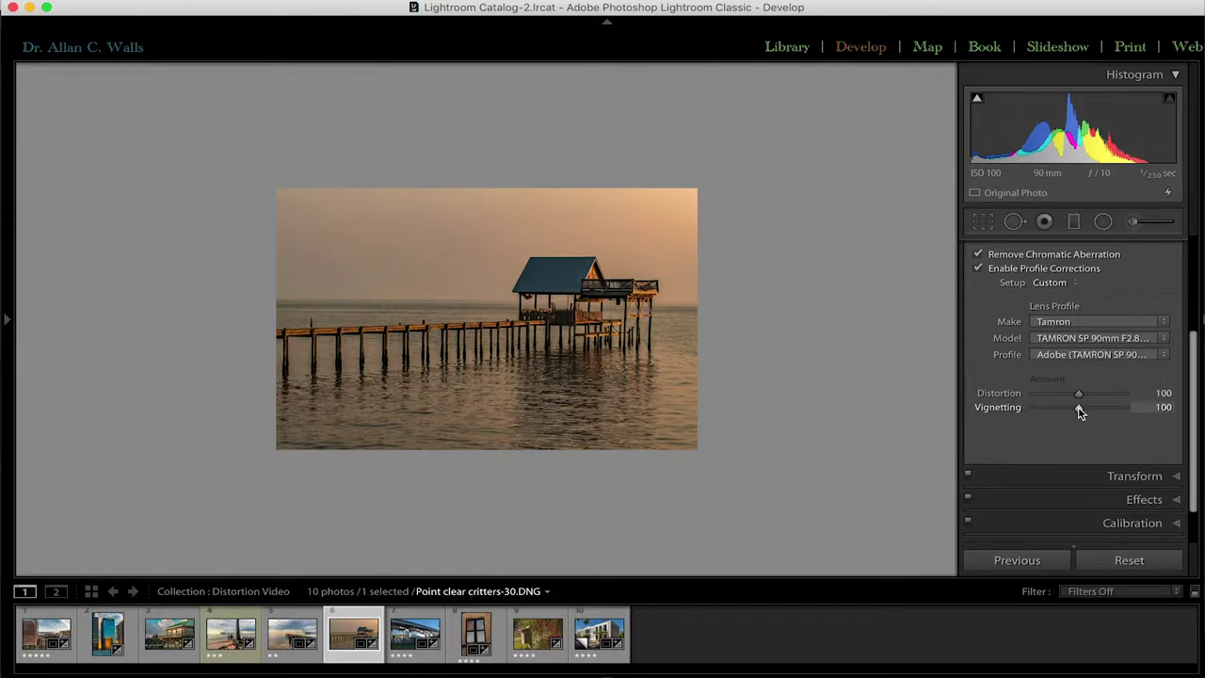
{"action": "mouse_move", "coordinate": [1080, 412]}
{"action": "left_mouse_down"}
{"action": "mouse_move", "coordinate": [1151, 407]}
{"action": "mouse_move", "coordinate": [1081, 413]}
{"action": "left_mouse_up"}
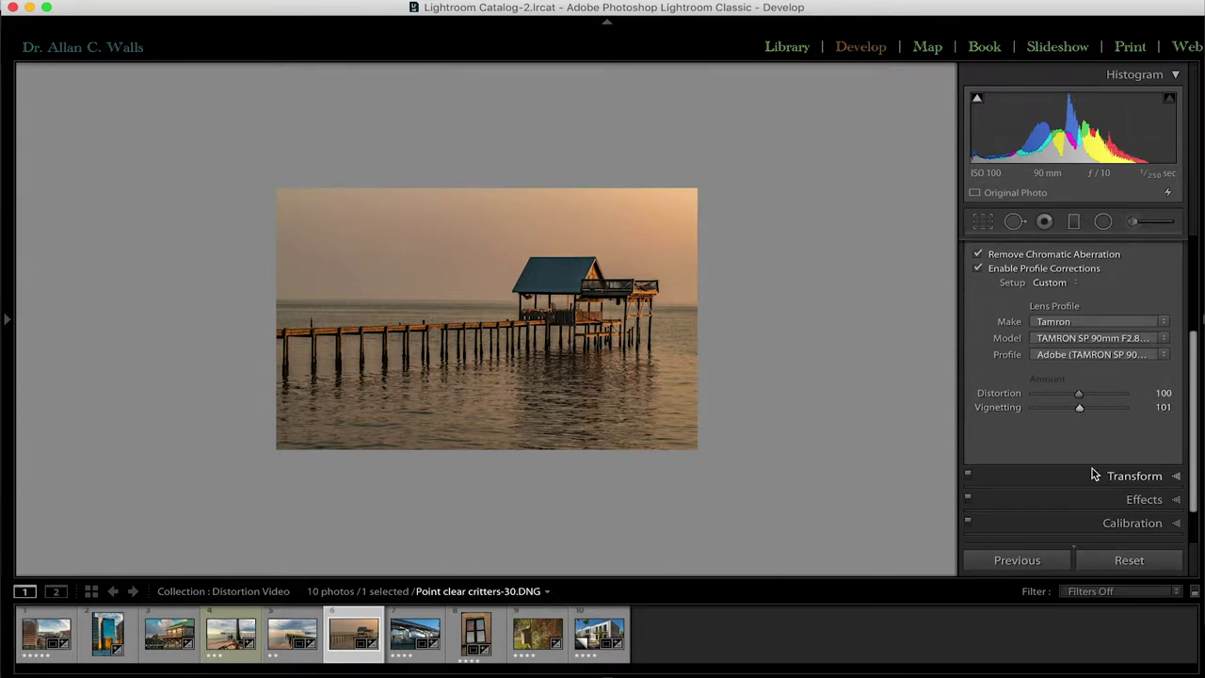
{"action": "left_click", "coordinate": [1079, 407]}
{"action": "scroll", "coordinate": [1088, 431], "scroll_direction": "down", "scroll_amount": 1}
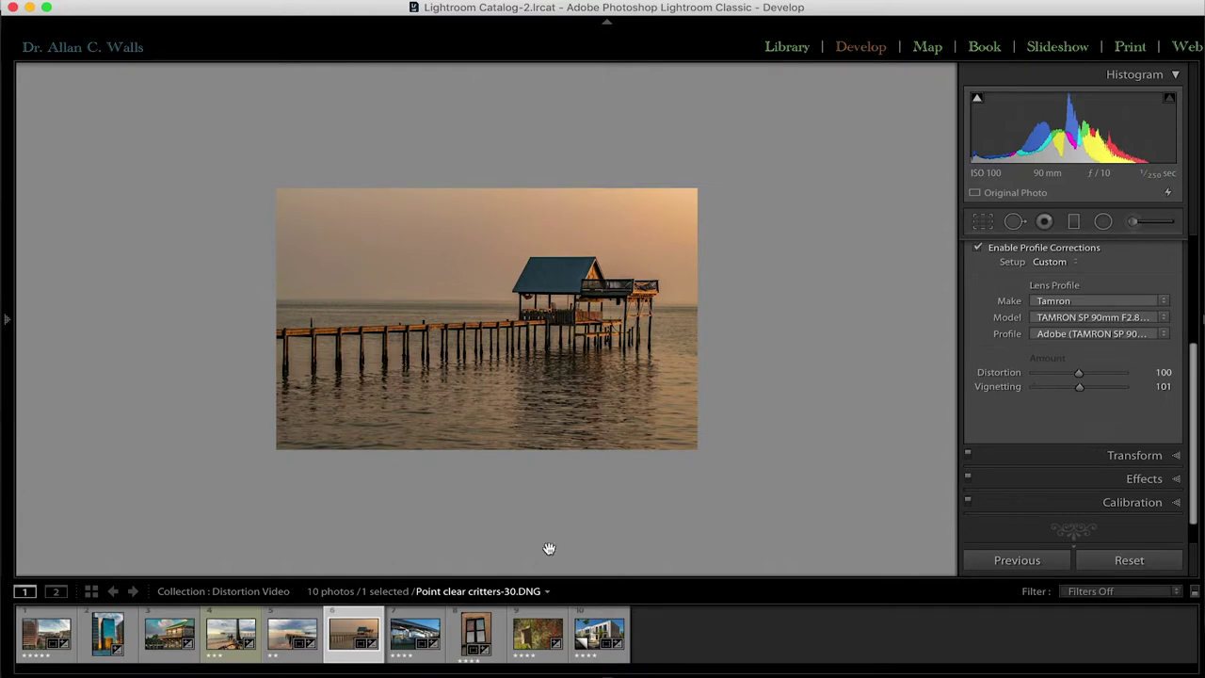
{"action": "left_click", "coordinate": [478, 629]}
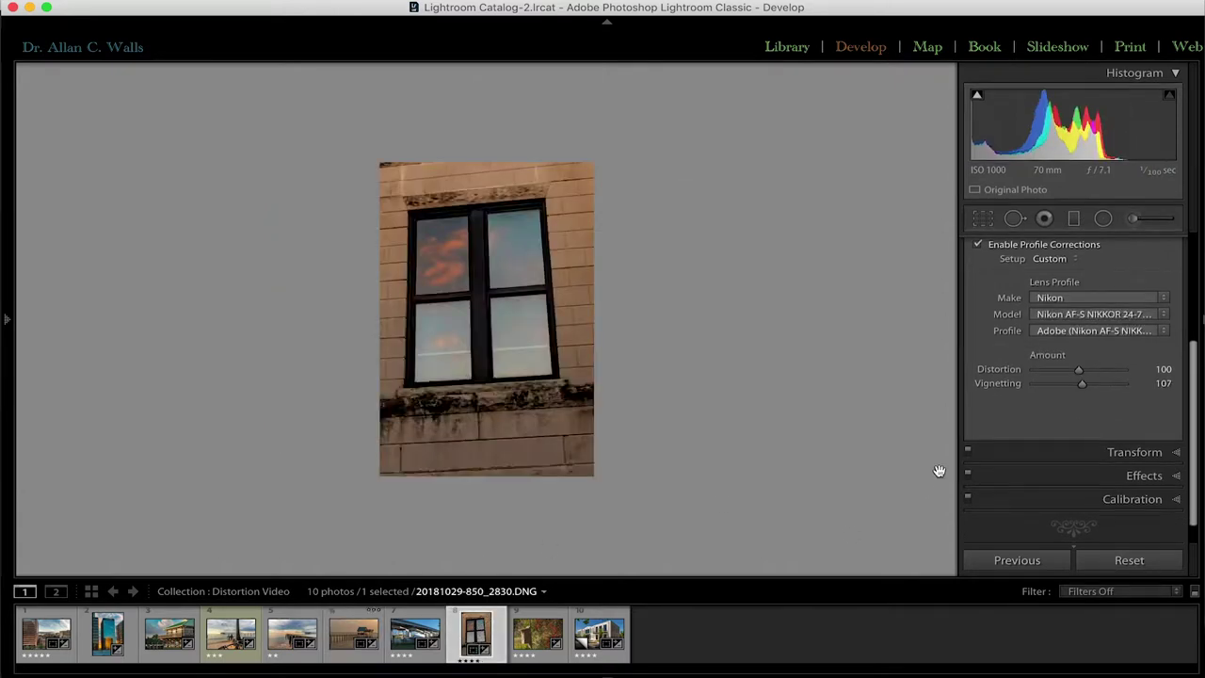
{"action": "left_click", "coordinate": [1089, 451]}
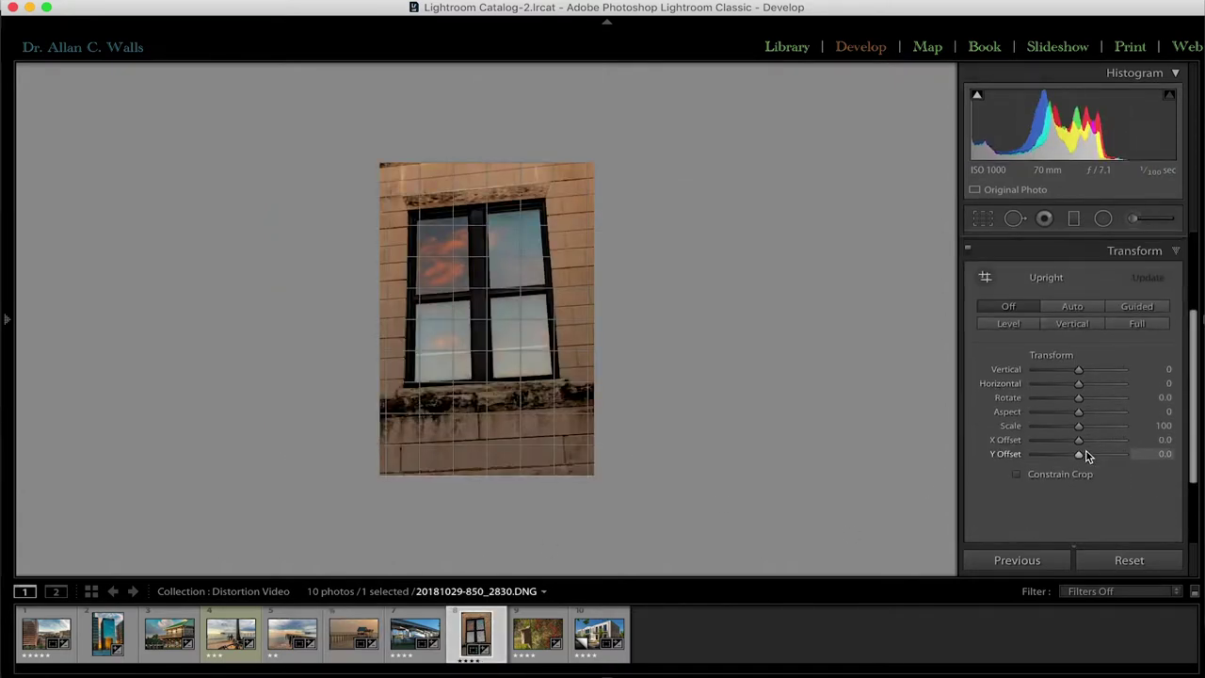
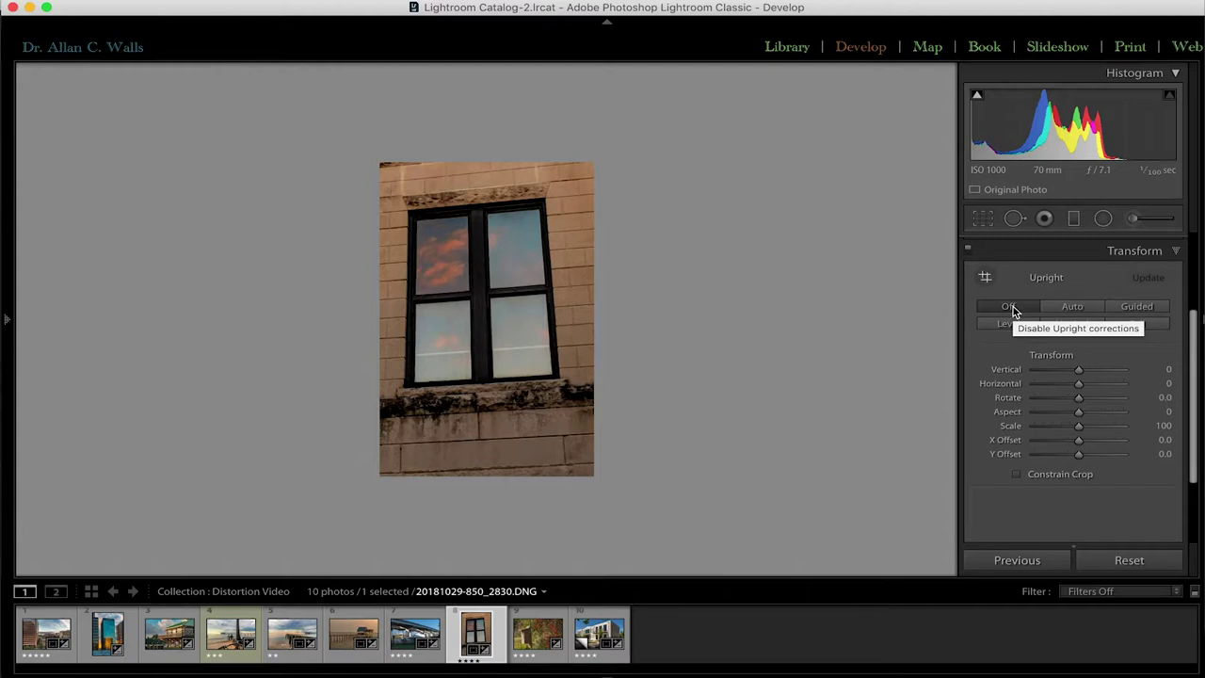
{"action": "left_click", "coordinate": [1077, 308]}
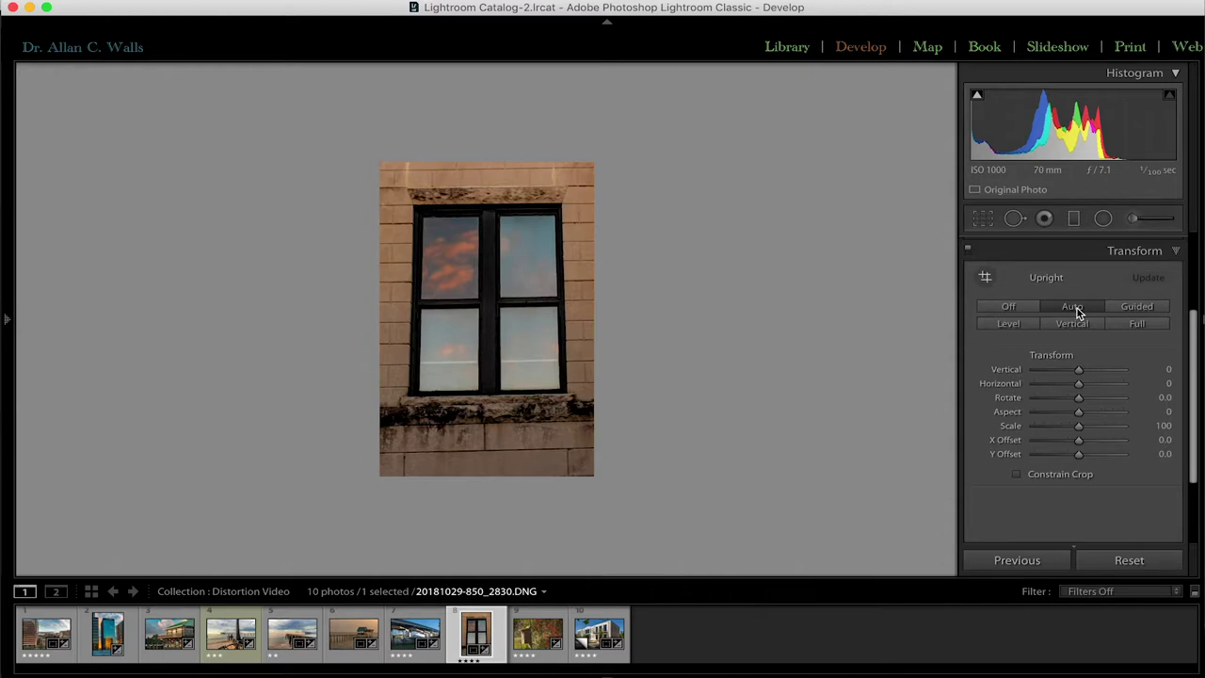
Try the Auto Upright correction on the green-roofed building photo and turn Upright back off
{"action": "left_click", "coordinate": [170, 639]}
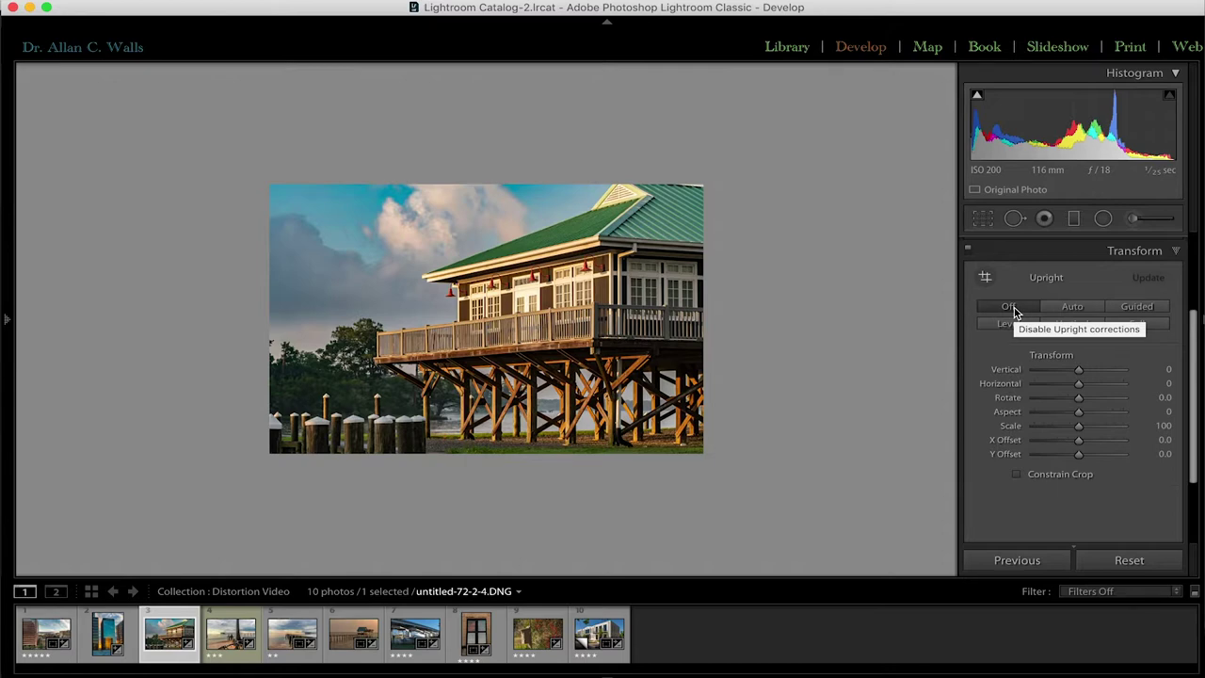
{"action": "left_click", "coordinate": [1077, 311]}
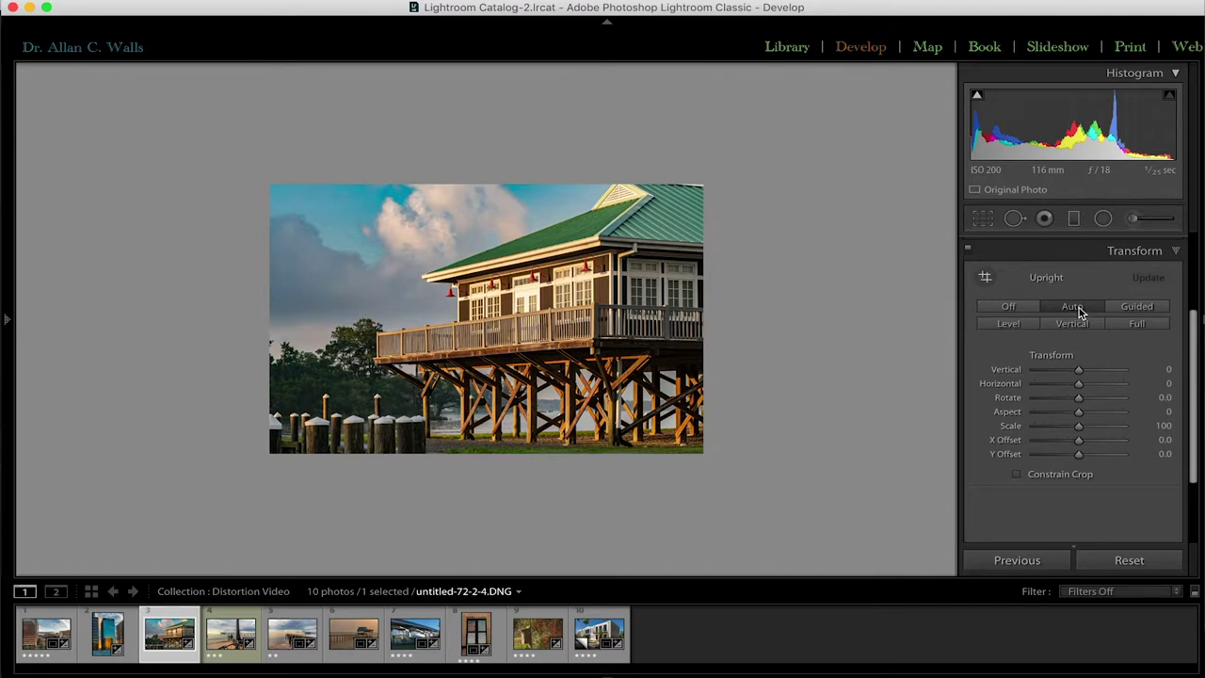
{"action": "left_click", "coordinate": [1009, 309]}
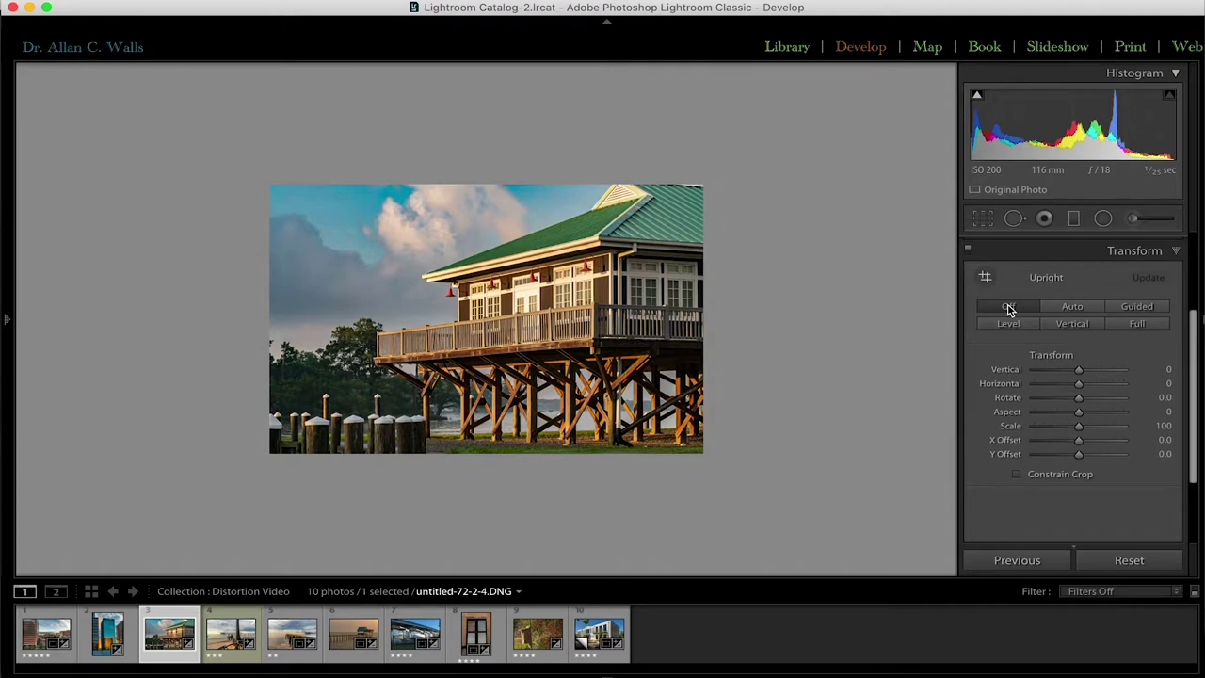
{"action": "left_click", "coordinate": [476, 635]}
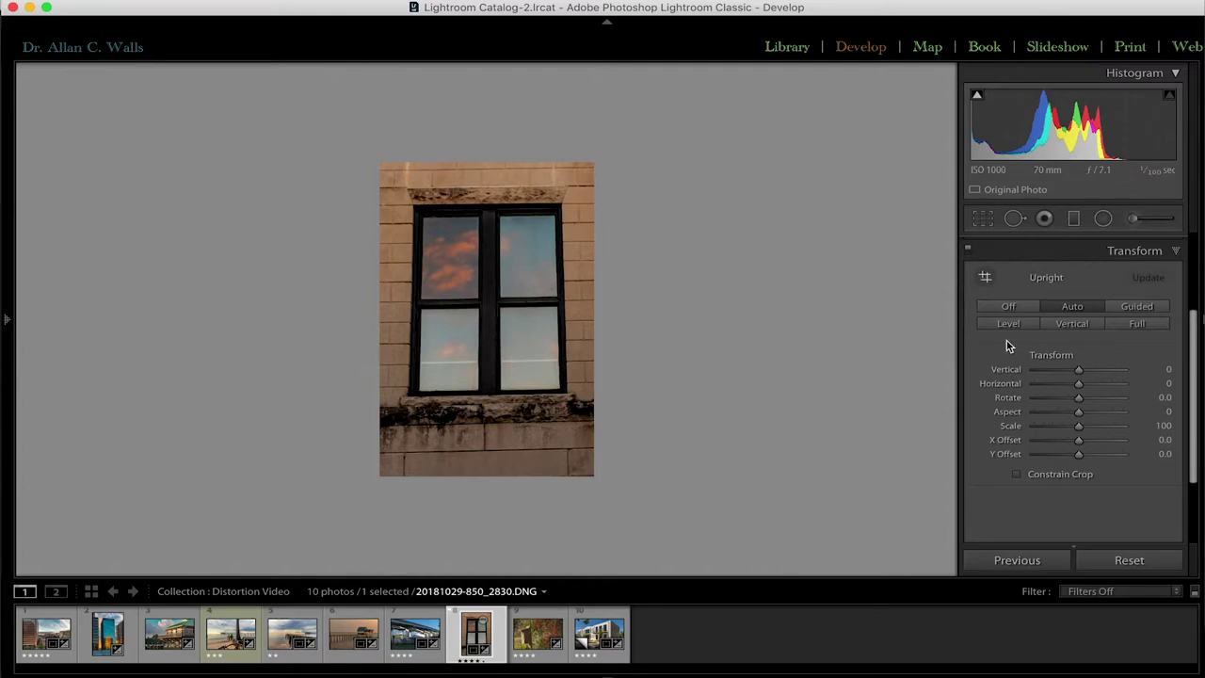
{"action": "left_click", "coordinate": [1151, 324]}
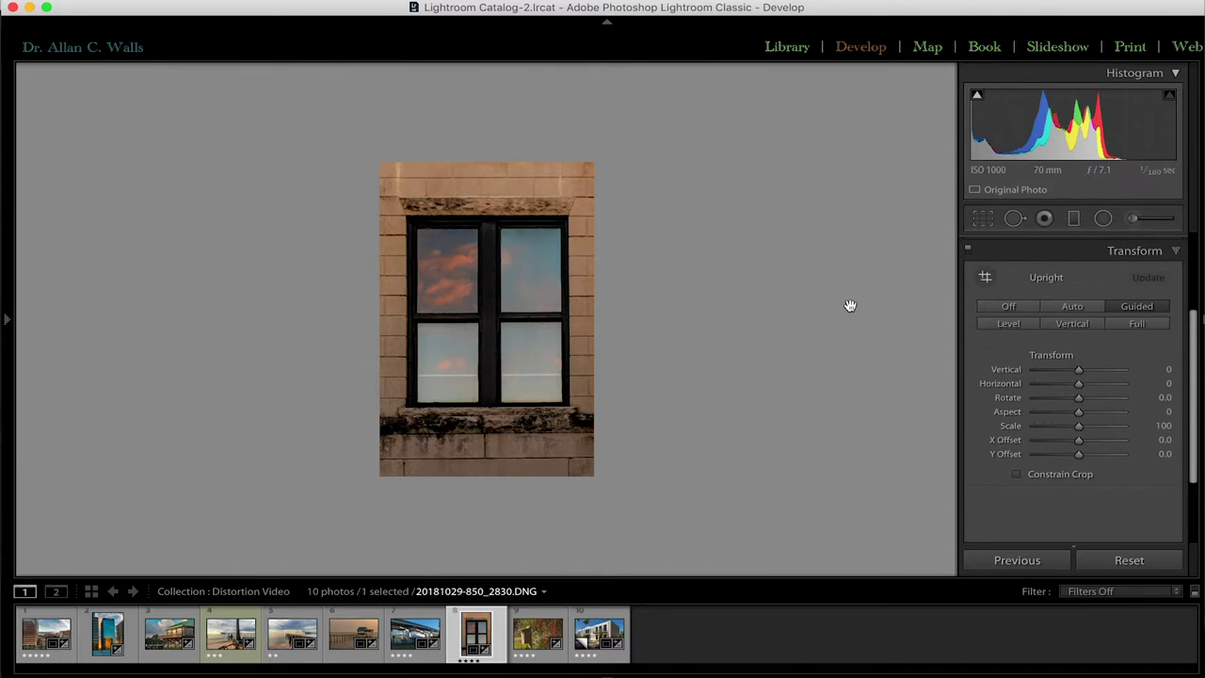
{"action": "left_click", "coordinate": [986, 278]}
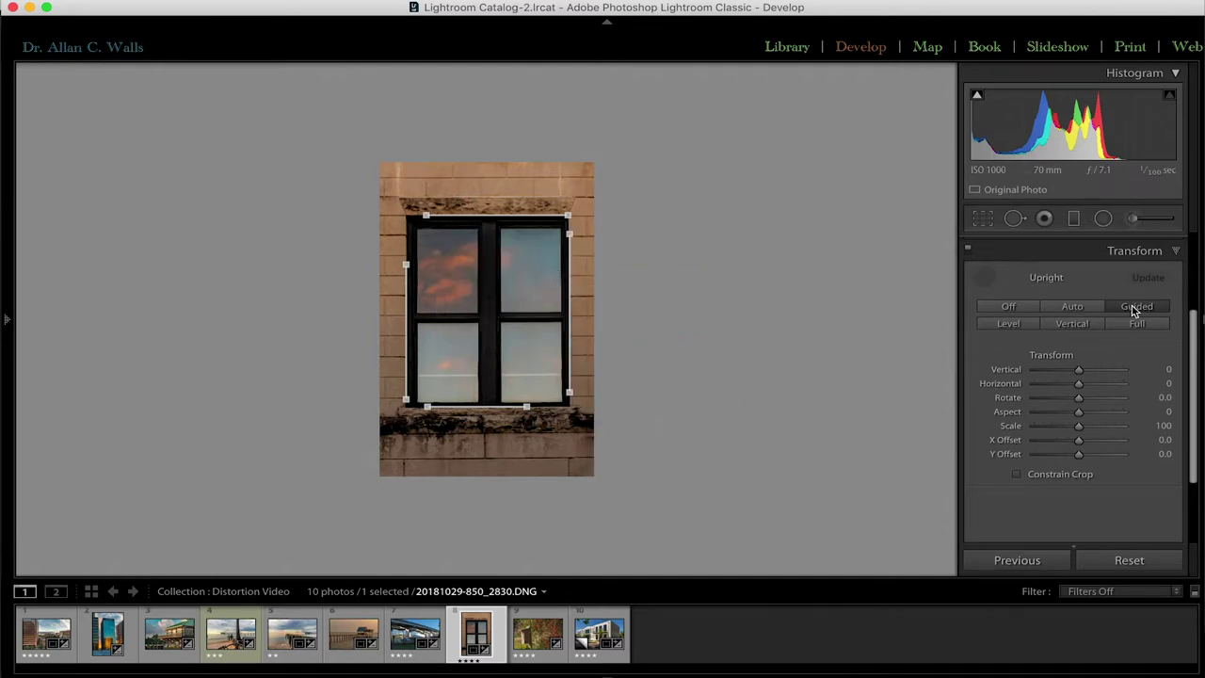
{"action": "double_click", "coordinate": [1041, 276]}
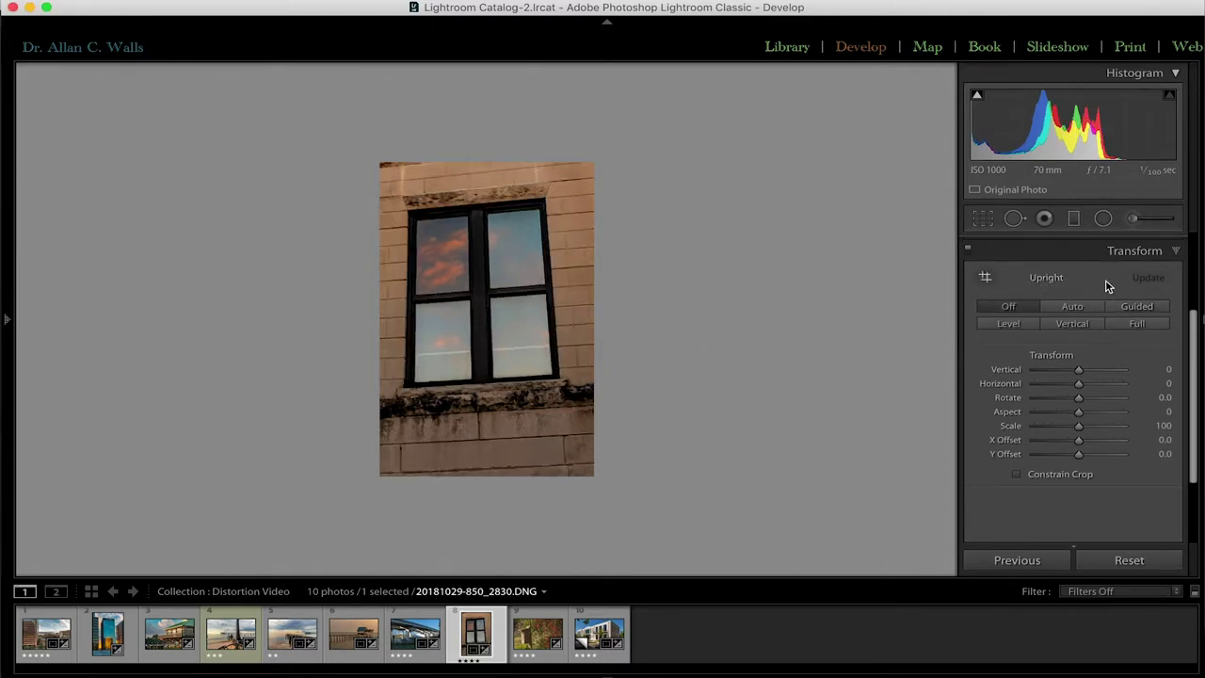
Enable Guided Upright on the window photo and draw vertical guides along the right and left outer edges of the window frame
{"action": "left_click", "coordinate": [1117, 310]}
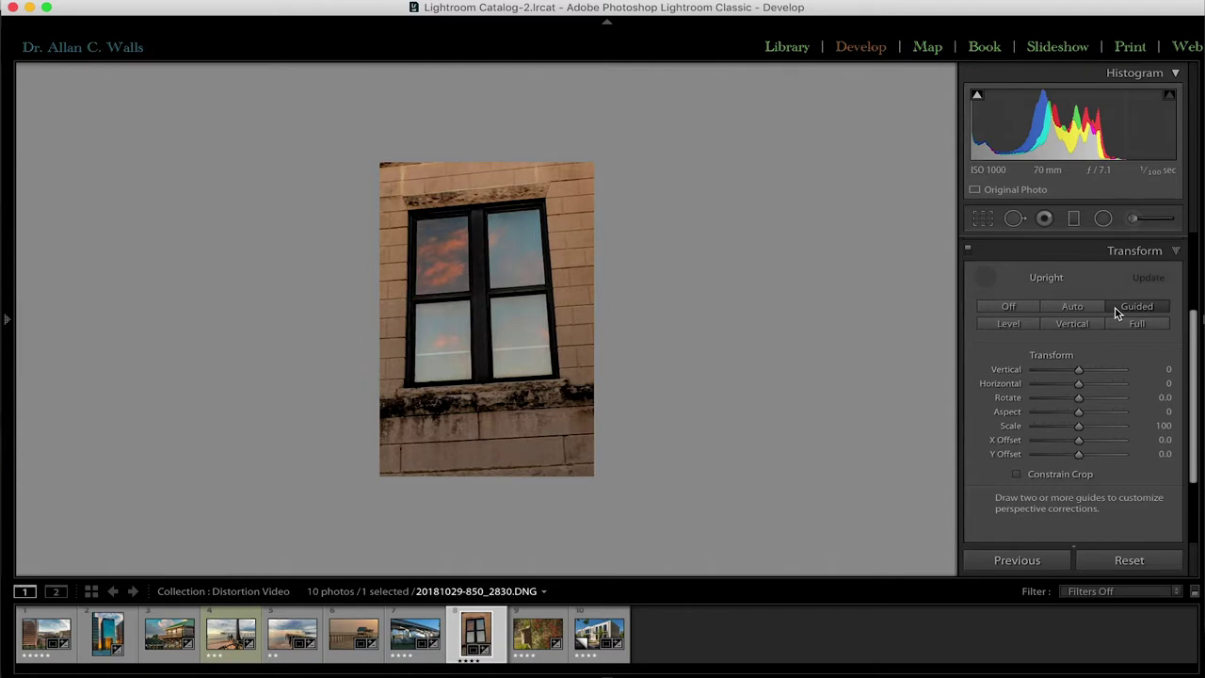
{"action": "left_click", "coordinate": [990, 285]}
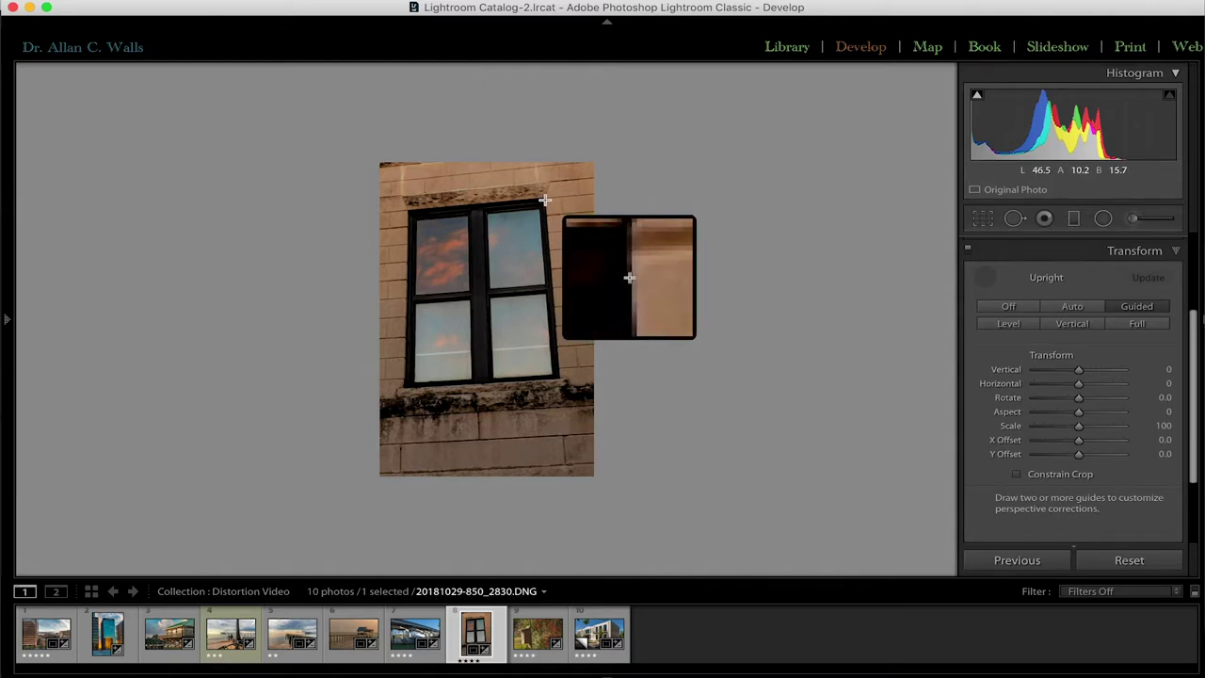
{"action": "left_click_drag", "start_coordinate": [544, 201], "coordinate": [559, 366]}
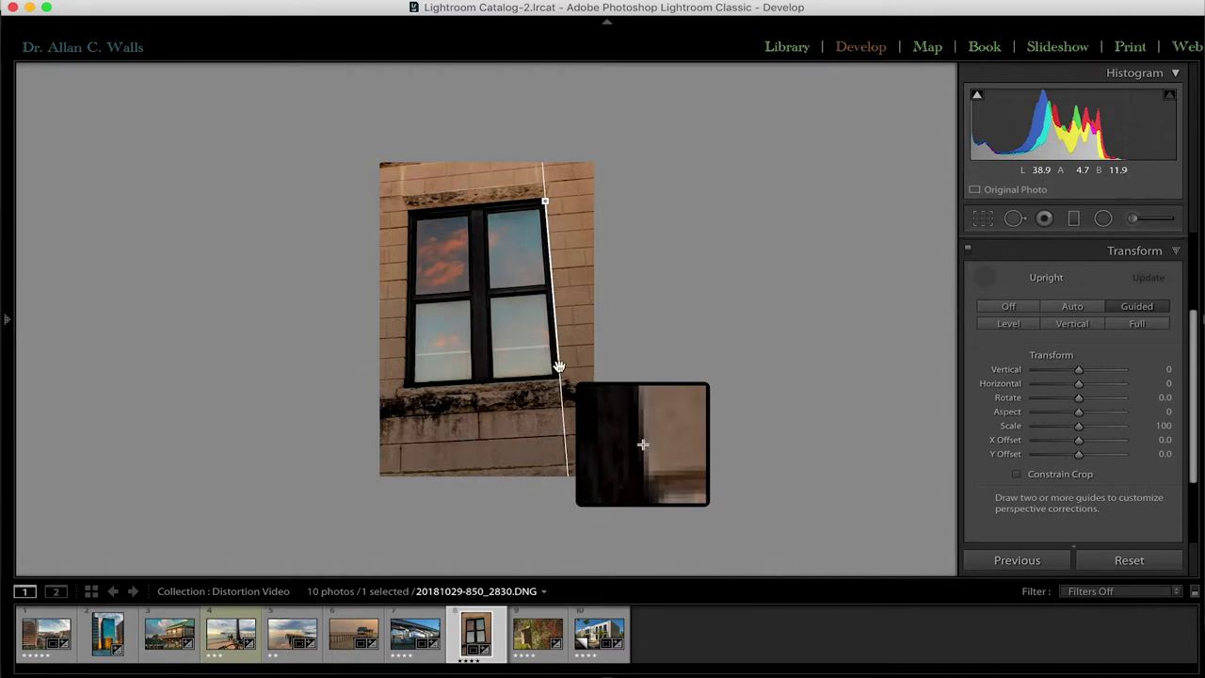
{"action": "left_click_drag", "start_coordinate": [558, 366], "coordinate": [560, 365]}
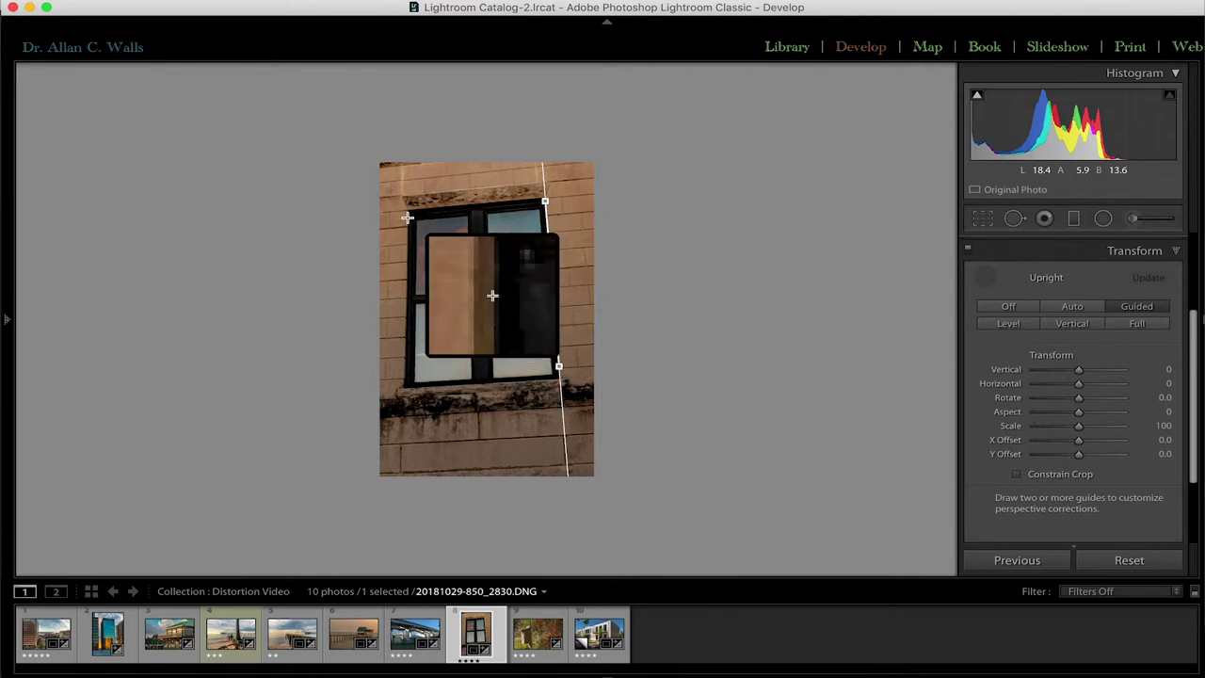
{"action": "left_click_drag", "start_coordinate": [407, 218], "coordinate": [405, 371]}
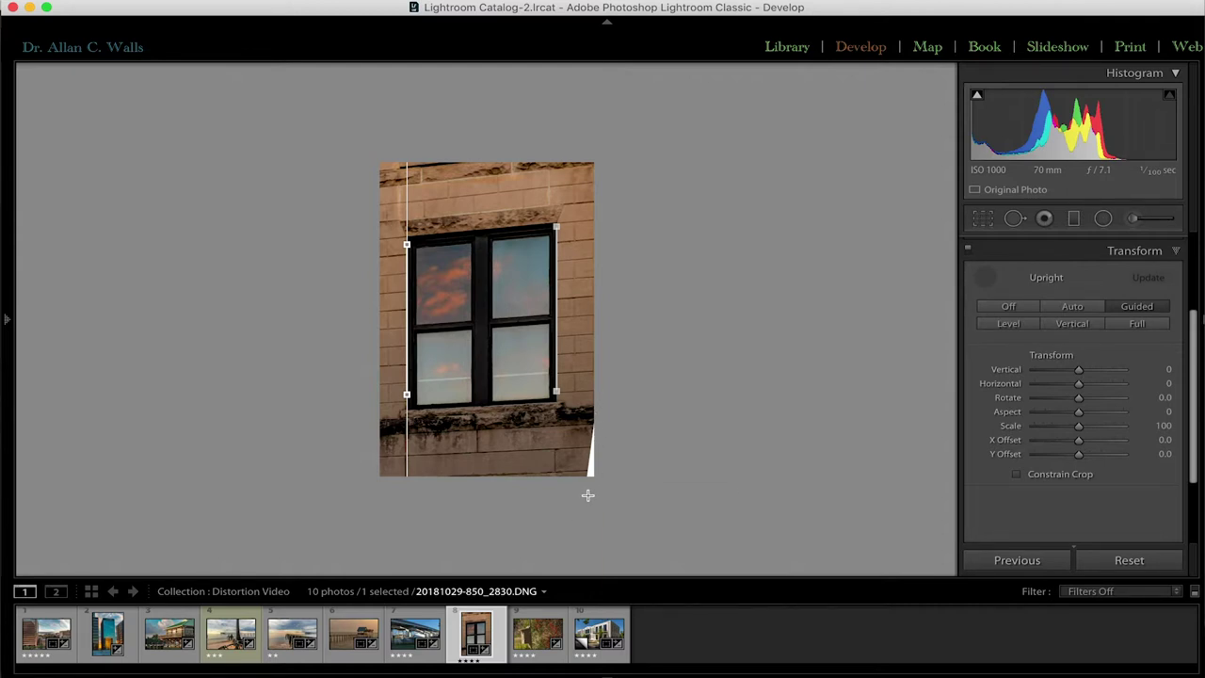
Turn on Constrain Crop and add horizontal guides along the top and bottom edges of the window frame
{"action": "left_click", "coordinate": [1018, 480]}
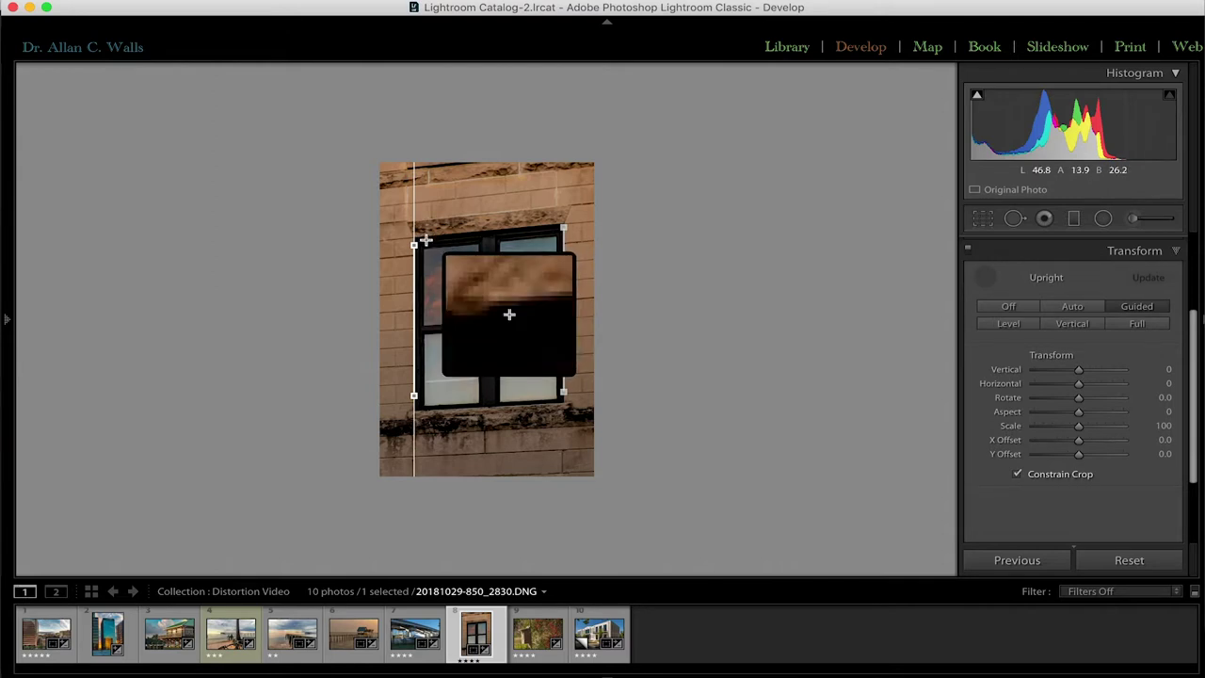
{"action": "left_click_drag", "start_coordinate": [430, 235], "coordinate": [552, 224]}
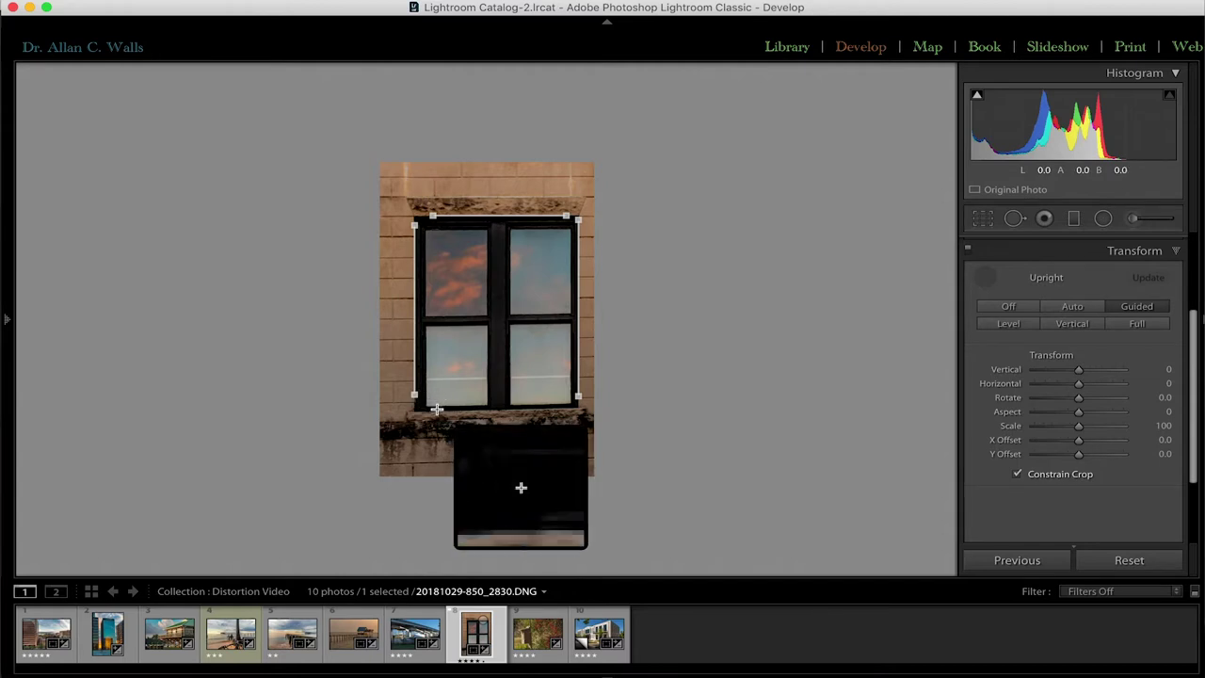
{"action": "left_click_drag", "start_coordinate": [434, 407], "coordinate": [569, 405]}
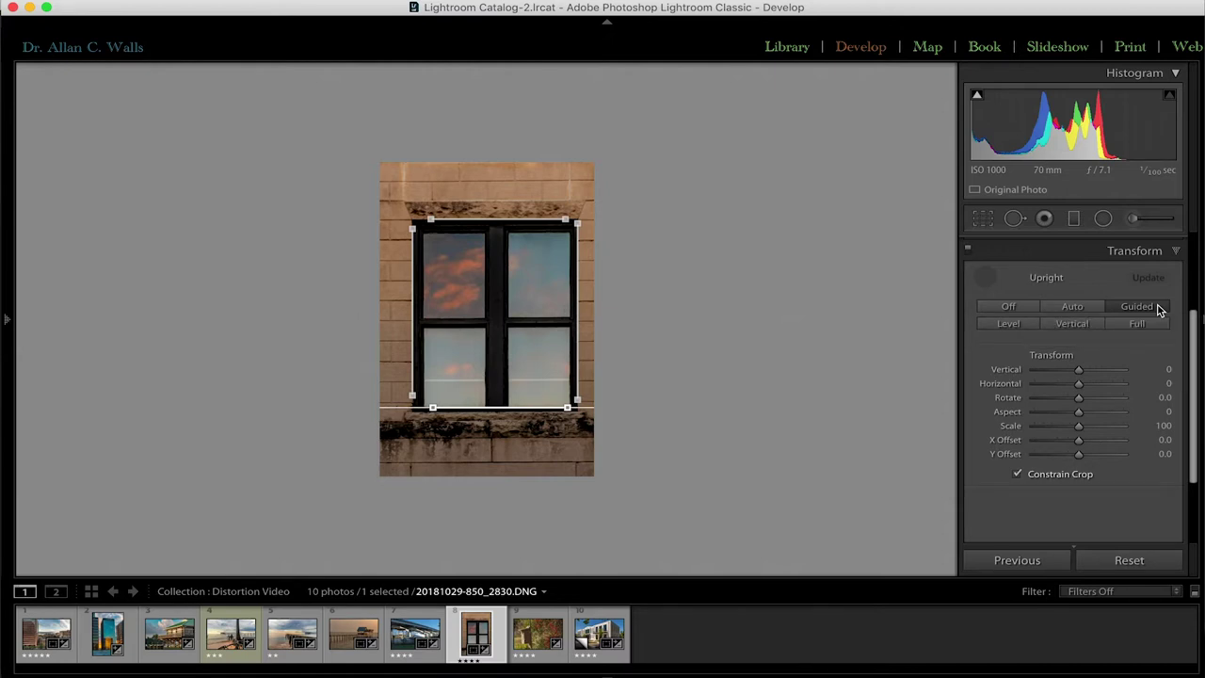
Turn off the Guided correction, try Level, Vertical and Full Upright on the window photo, and set Upright back to Off
{"action": "left_click", "coordinate": [1008, 307]}
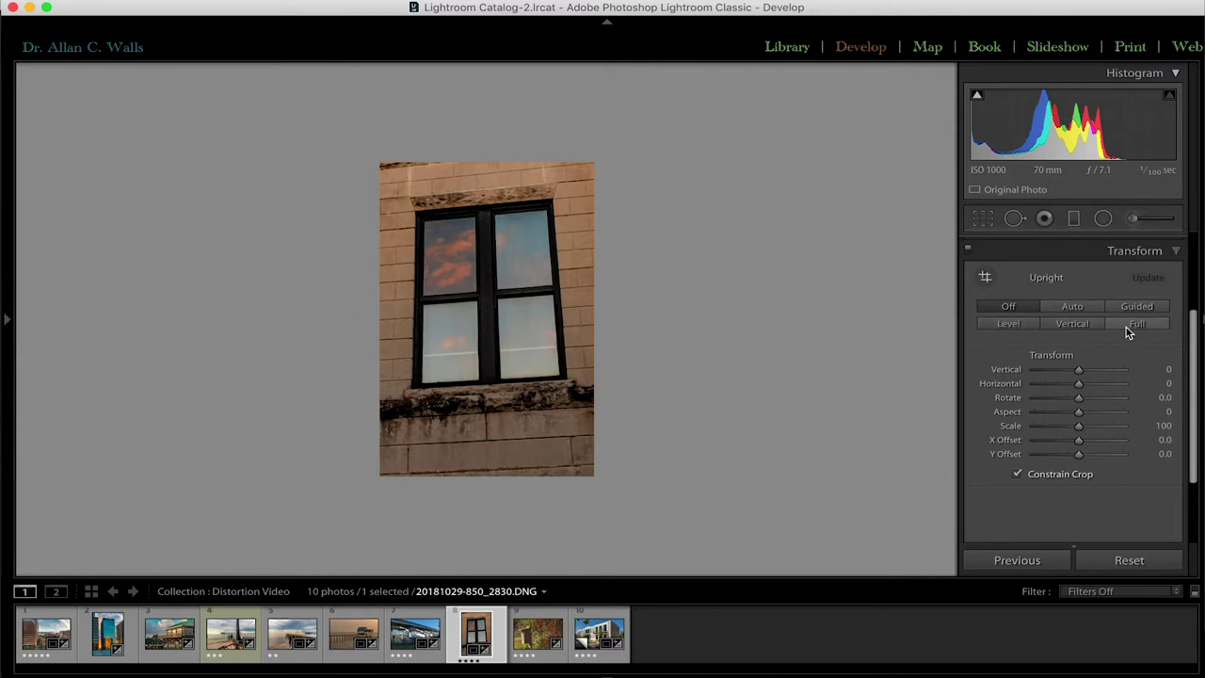
{"action": "left_click", "coordinate": [1009, 325]}
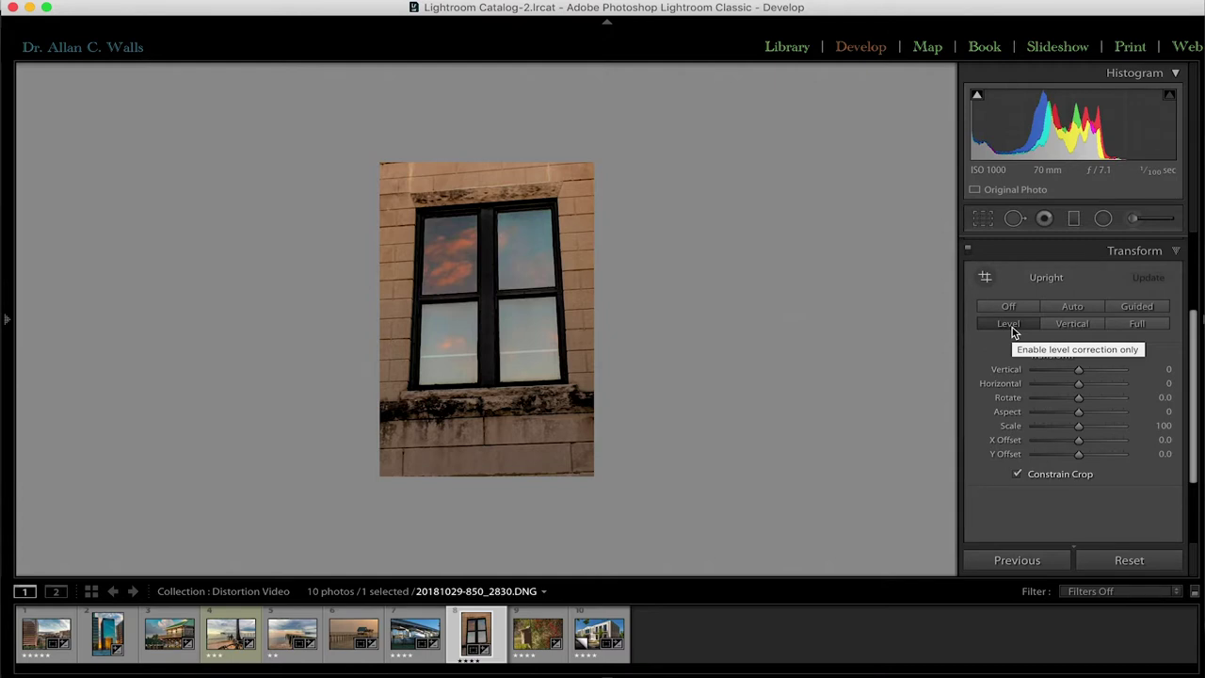
{"action": "left_click", "coordinate": [1073, 324]}
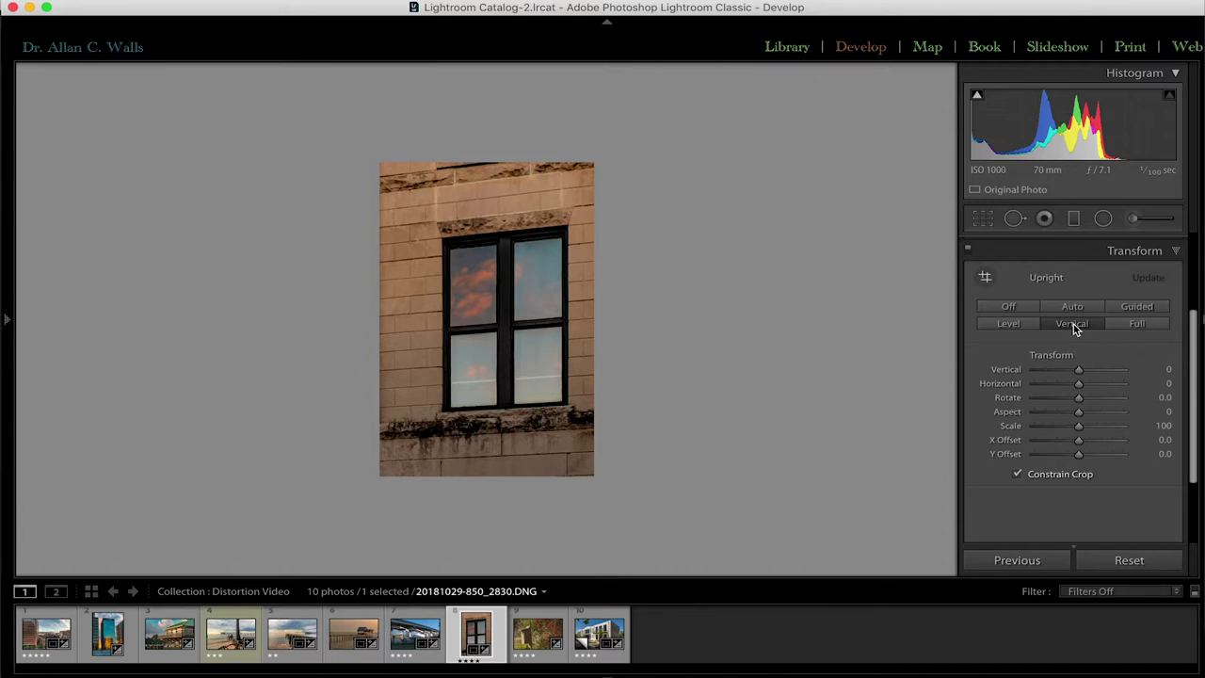
{"action": "left_click", "coordinate": [1142, 325]}
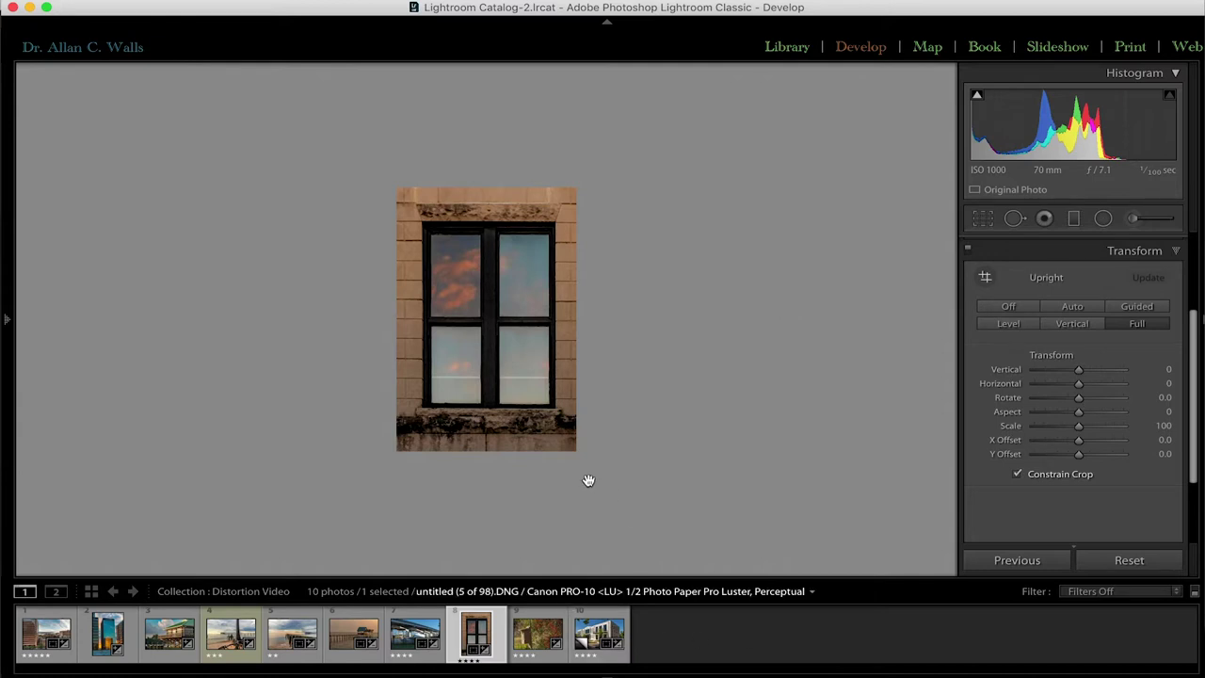
{"action": "left_click", "coordinate": [1008, 309]}
Apply the Full Upright correction to the white building photo and turn off Constrain Crop
{"action": "left_click", "coordinate": [595, 636]}
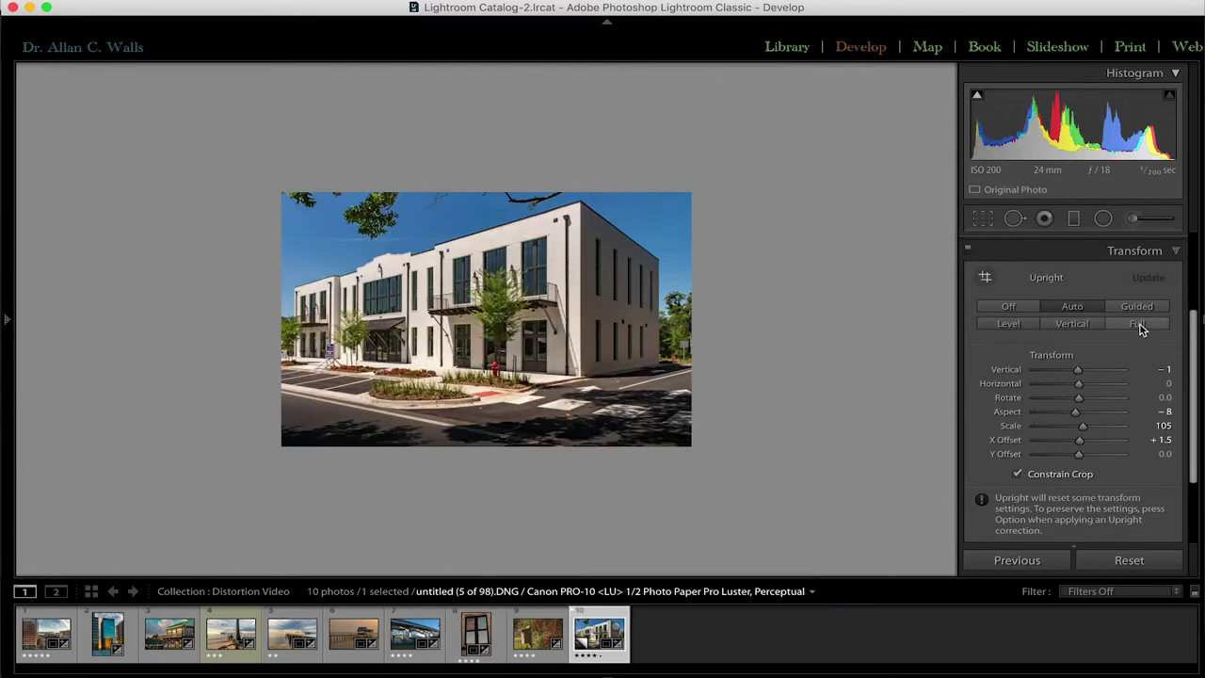
{"action": "left_click", "coordinate": [1137, 324]}
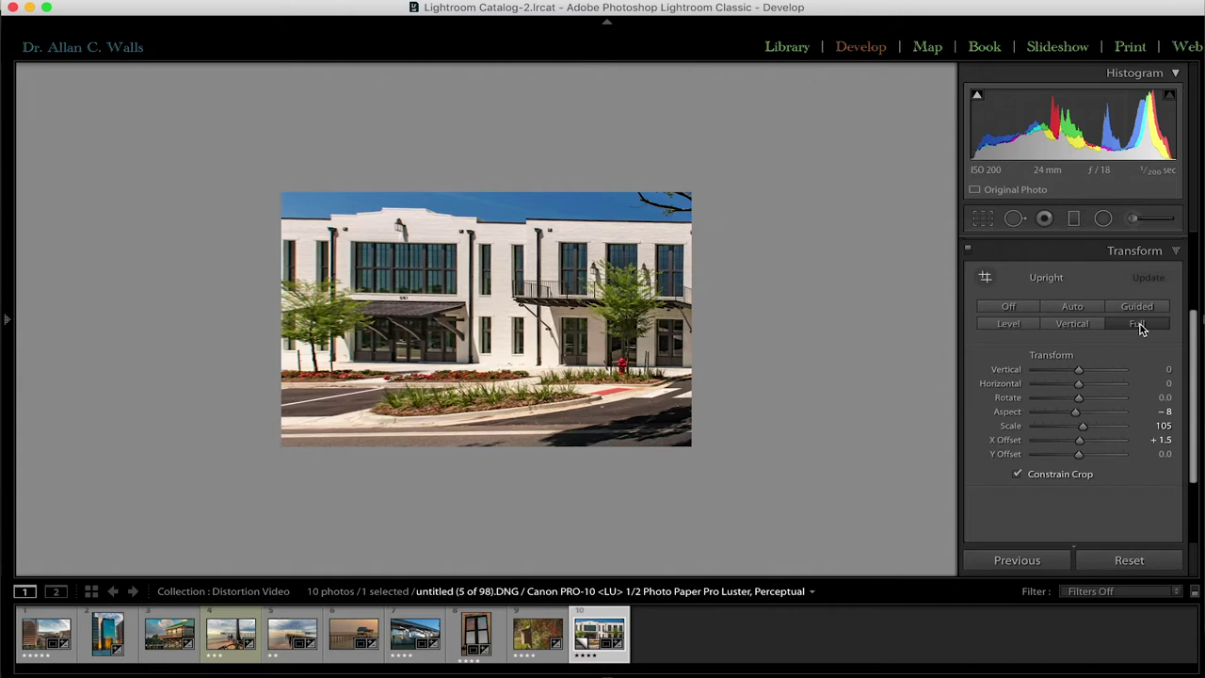
{"action": "left_click", "coordinate": [1016, 475]}
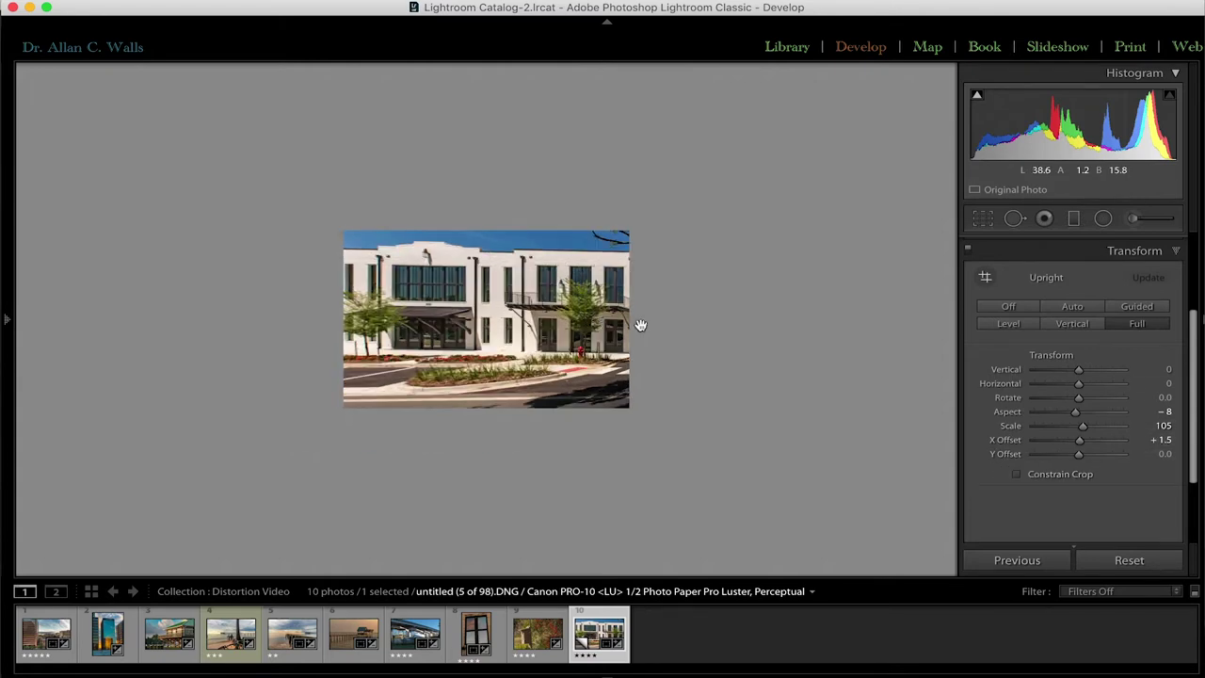
Try stronger Vertical transforms on the window photo, then set Vertical to -1 and Horizontal to -19
{"action": "left_click", "coordinate": [473, 641]}
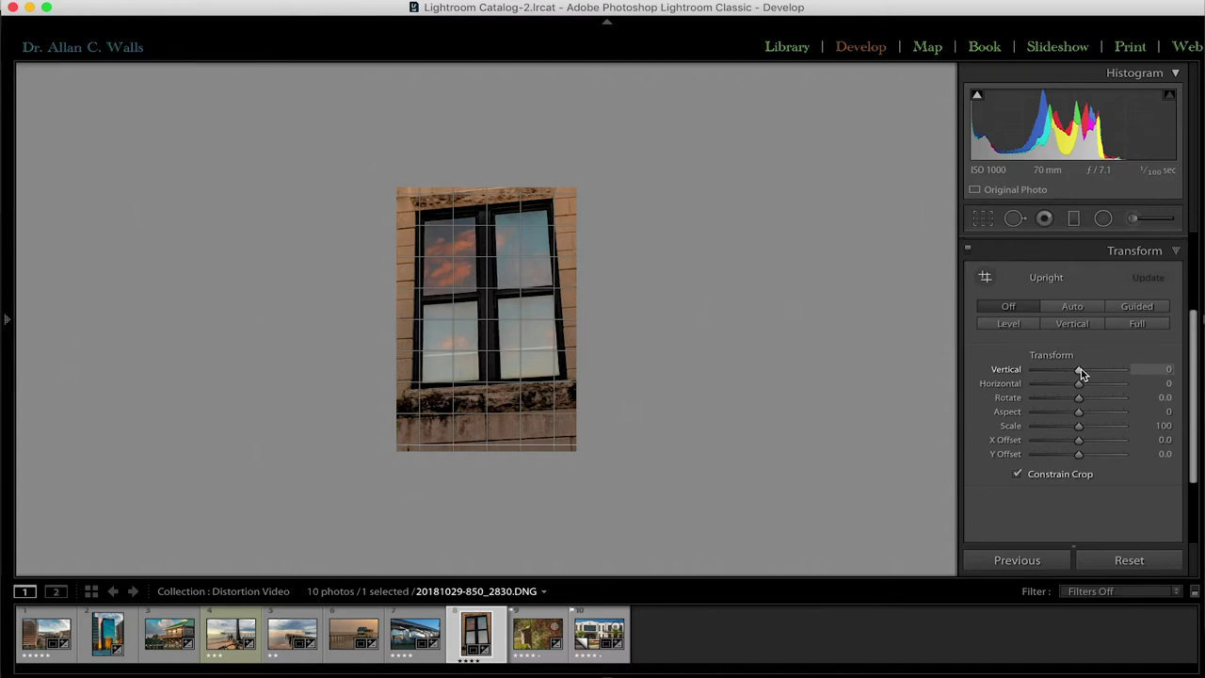
{"action": "left_click_drag", "start_coordinate": [1080, 369], "coordinate": [1051, 372]}
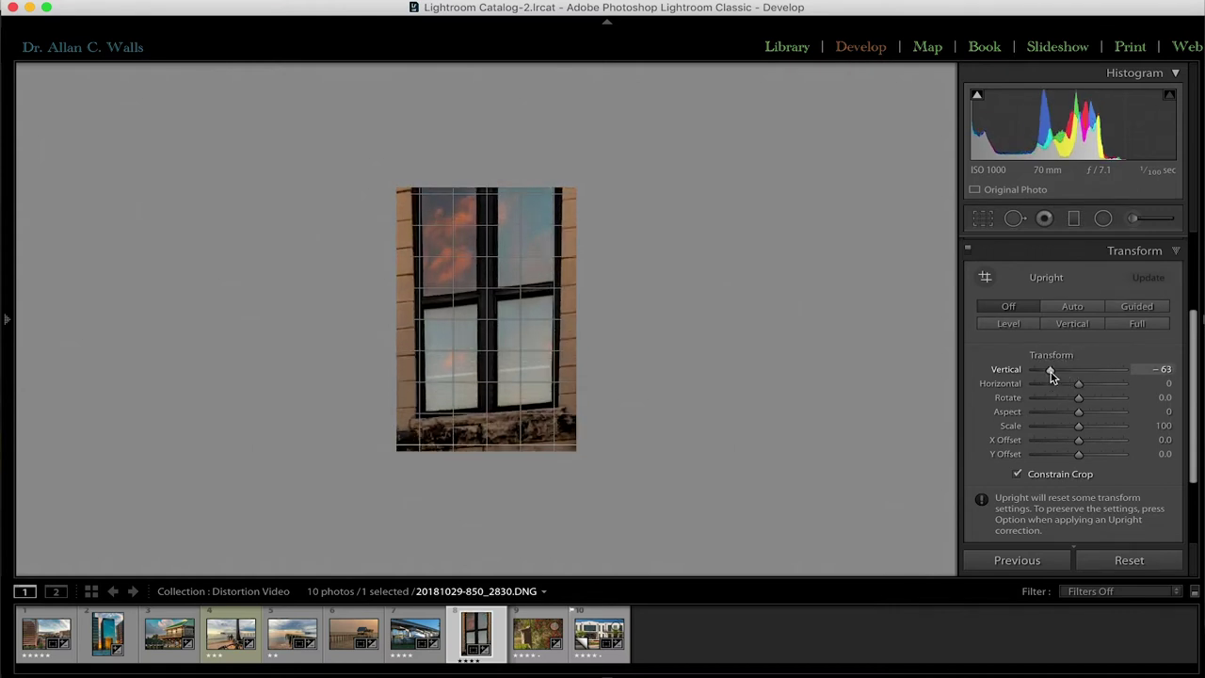
{"action": "left_click_drag", "start_coordinate": [1051, 372], "coordinate": [1072, 372]}
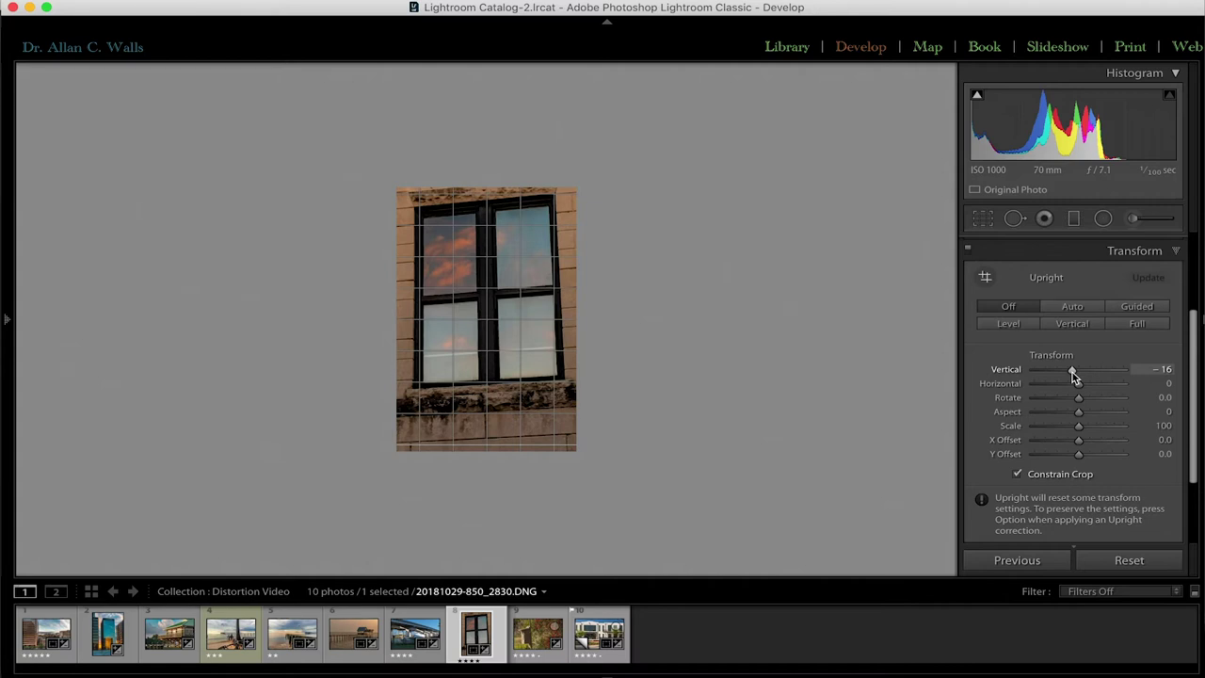
{"action": "mouse_move", "coordinate": [1076, 369]}
{"action": "left_mouse_down"}
{"action": "mouse_move", "coordinate": [1064, 386]}
{"action": "mouse_move", "coordinate": [1095, 383]}
{"action": "mouse_move", "coordinate": [1071, 377]}
{"action": "left_mouse_up"}
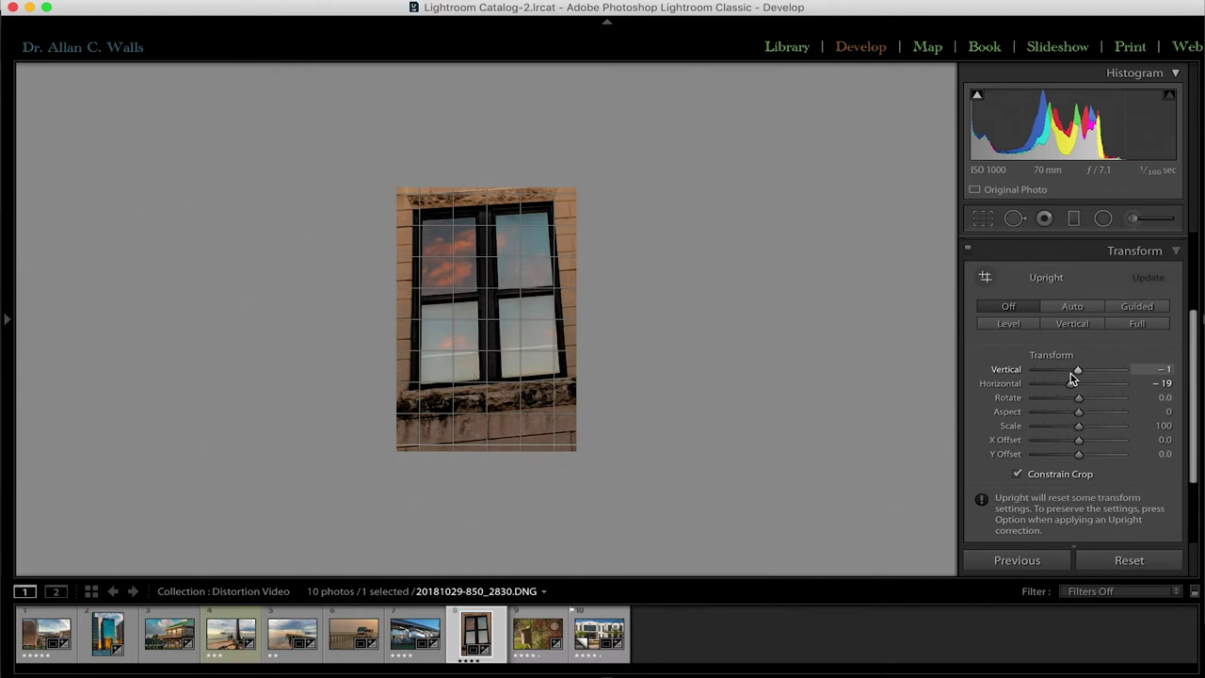
Return the window photo's Horizontal transform to 0 and set Rotate to +0.2 after trying rotations of +3.1 and +3.7
{"action": "mouse_move", "coordinate": [1073, 386]}
{"action": "left_mouse_down"}
{"action": "mouse_move", "coordinate": [1093, 401]}
{"action": "mouse_move", "coordinate": [1048, 398]}
{"action": "mouse_move", "coordinate": [1093, 397]}
{"action": "left_mouse_up"}
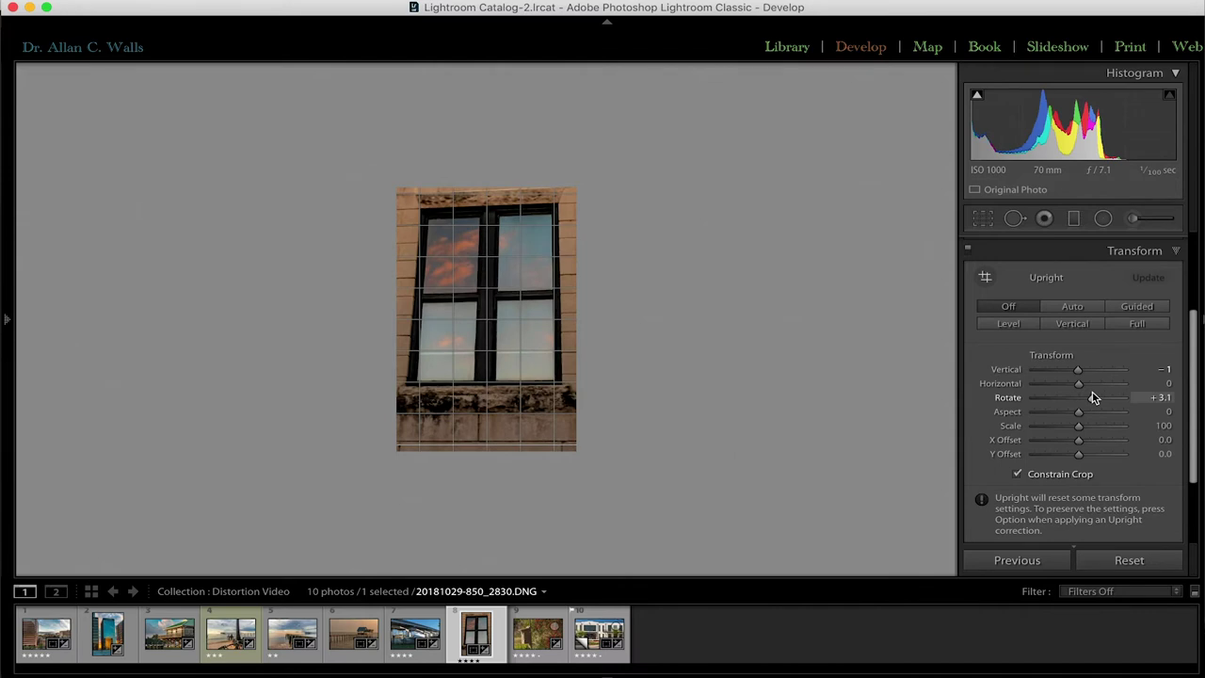
{"action": "mouse_move", "coordinate": [1094, 399]}
{"action": "left_mouse_down"}
{"action": "mouse_move", "coordinate": [1070, 402]}
{"action": "mouse_move", "coordinate": [1096, 402]}
{"action": "left_mouse_up"}
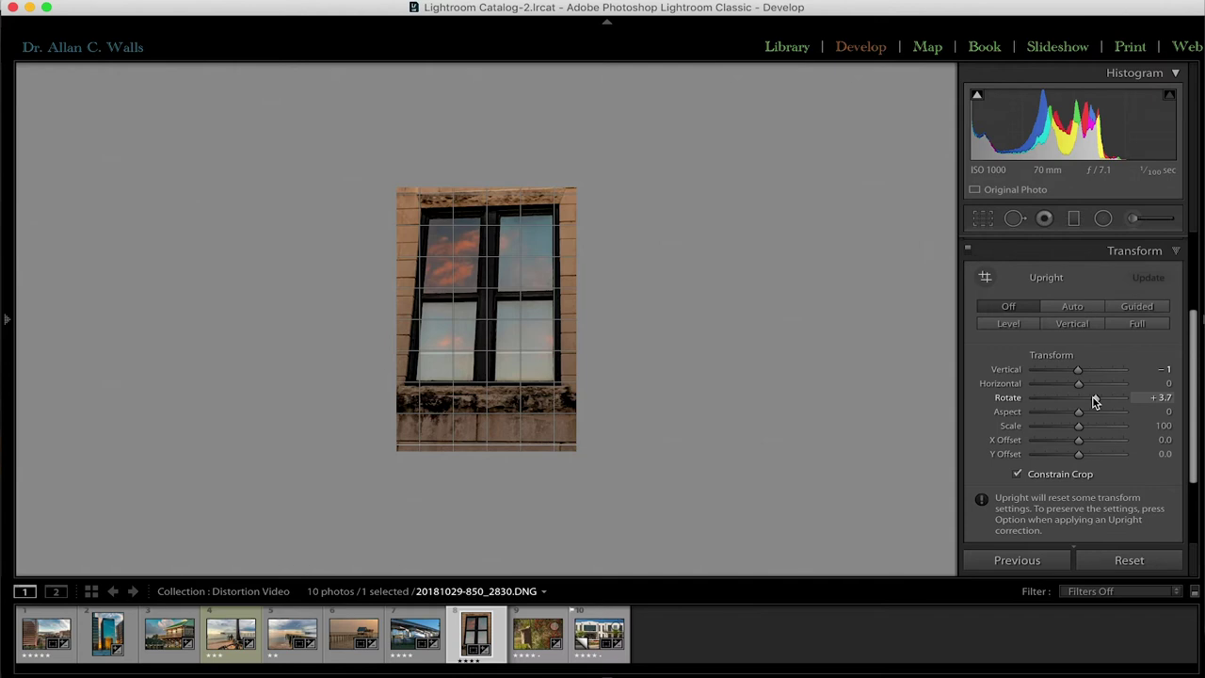
{"action": "left_click", "coordinate": [1093, 397]}
{"action": "left_click_drag", "start_coordinate": [1093, 397], "coordinate": [1079, 403]}
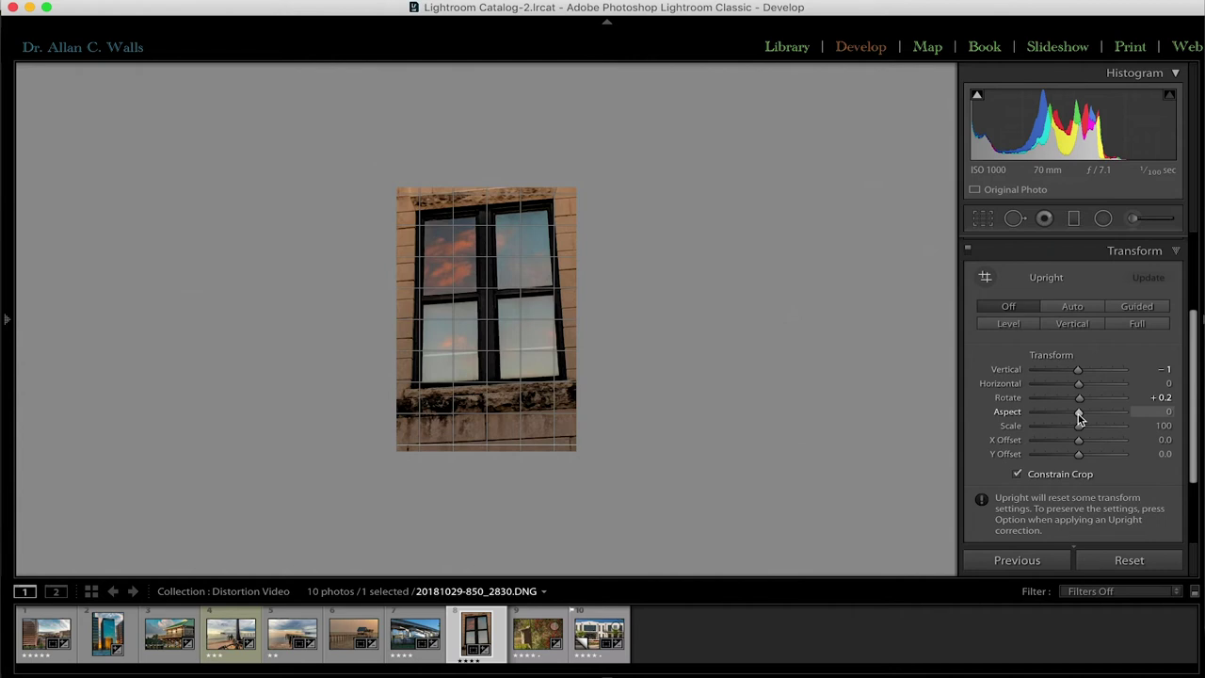
Try the Aspect extremes of +100 and -100 on the window photo, then set Aspect to -7 and Scale to 89
{"action": "left_click_drag", "start_coordinate": [1079, 414], "coordinate": [1140, 403]}
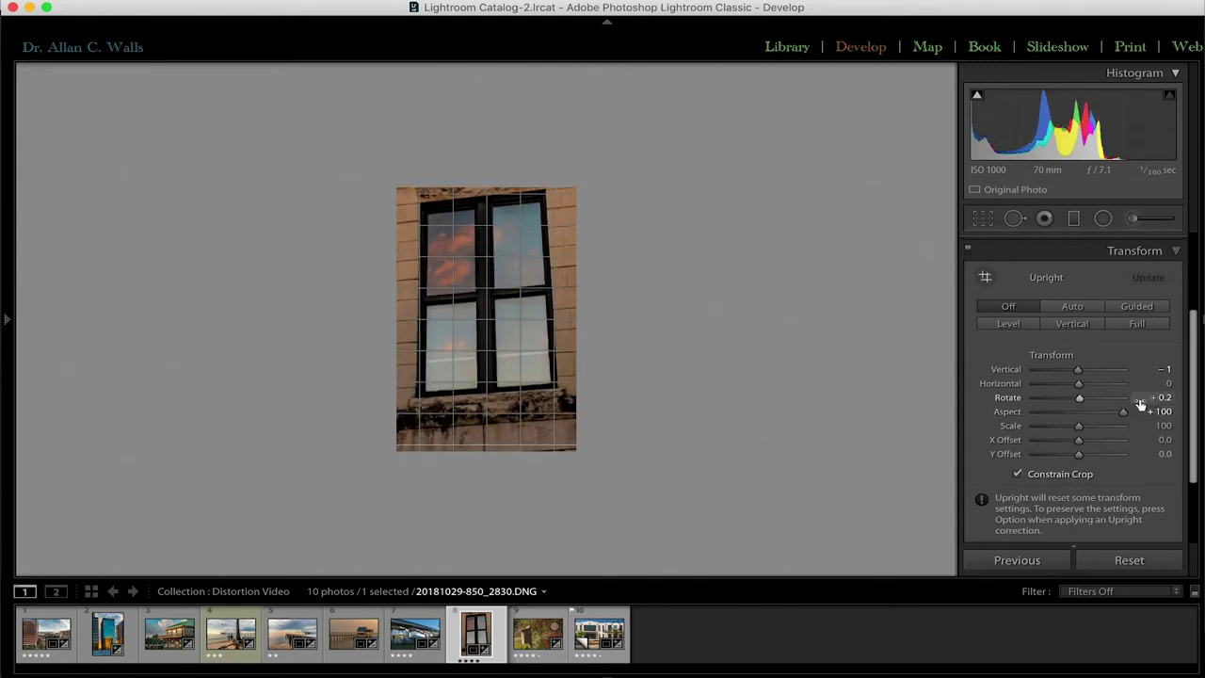
{"action": "left_click_drag", "start_coordinate": [1124, 414], "coordinate": [1013, 421]}
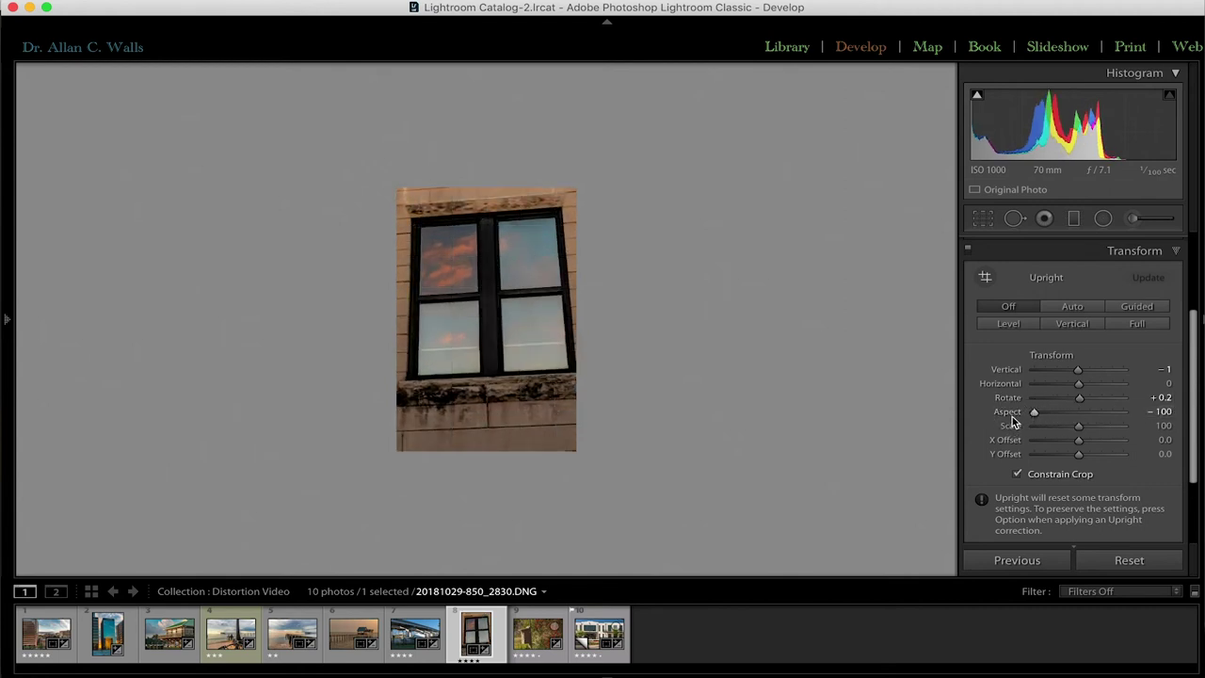
{"action": "left_click_drag", "start_coordinate": [1034, 411], "coordinate": [1071, 430]}
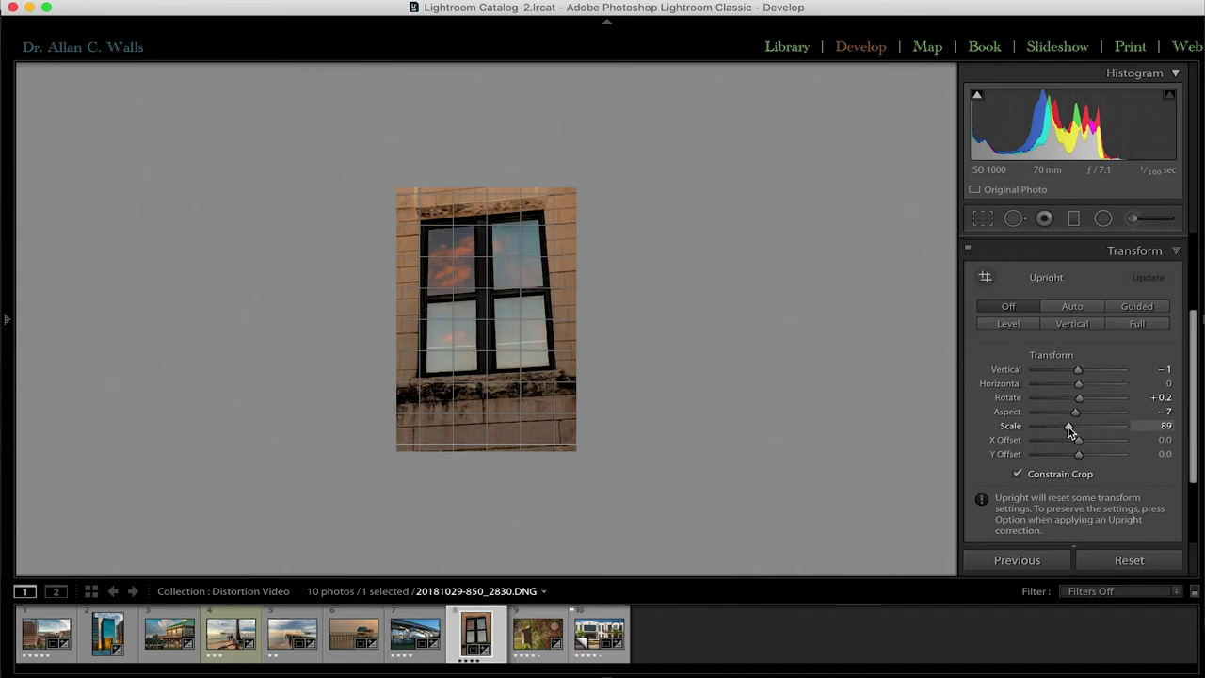
Set the window photo's Scale to 99 and shift it with X Offset -0.4 and Y Offset +5.4
{"action": "mouse_move", "coordinate": [1070, 430]}
{"action": "left_mouse_down"}
{"action": "mouse_move", "coordinate": [1055, 429]}
{"action": "mouse_move", "coordinate": [1099, 429]}
{"action": "mouse_move", "coordinate": [1062, 429]}
{"action": "mouse_move", "coordinate": [1079, 430]}
{"action": "left_mouse_up"}
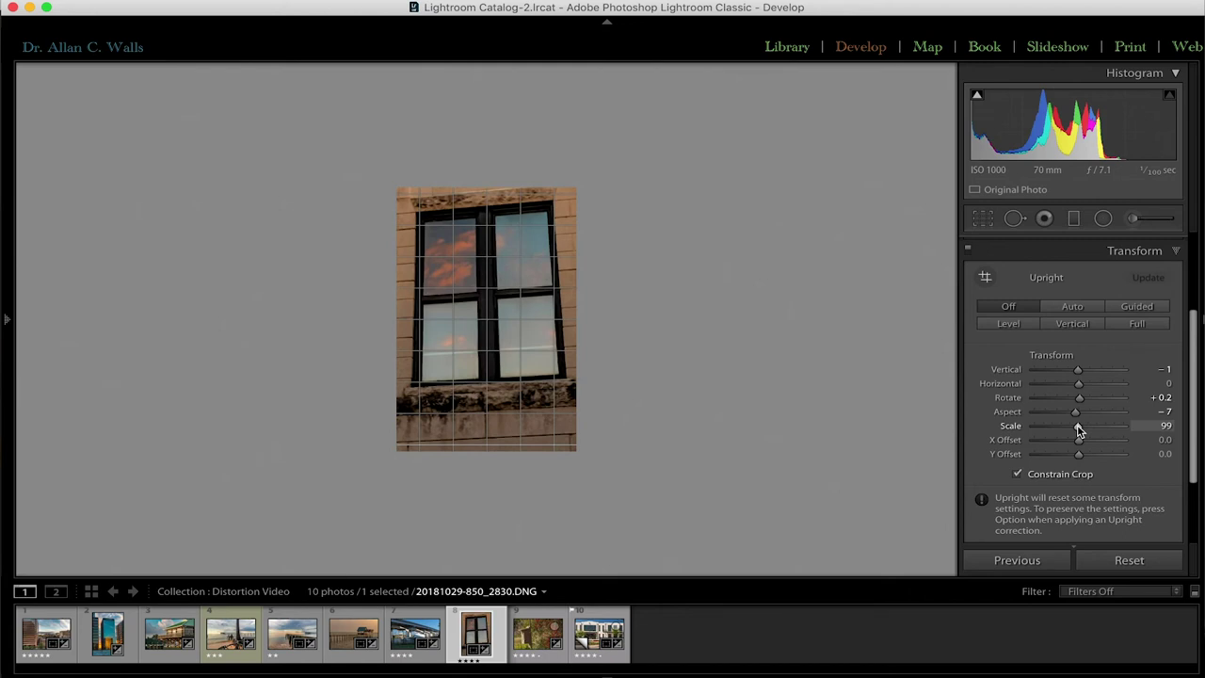
{"action": "mouse_move", "coordinate": [1079, 441]}
{"action": "left_mouse_down"}
{"action": "mouse_move", "coordinate": [1092, 445]}
{"action": "mouse_move", "coordinate": [1071, 440]}
{"action": "mouse_move", "coordinate": [1082, 457]}
{"action": "mouse_move", "coordinate": [1079, 443]}
{"action": "left_mouse_up"}
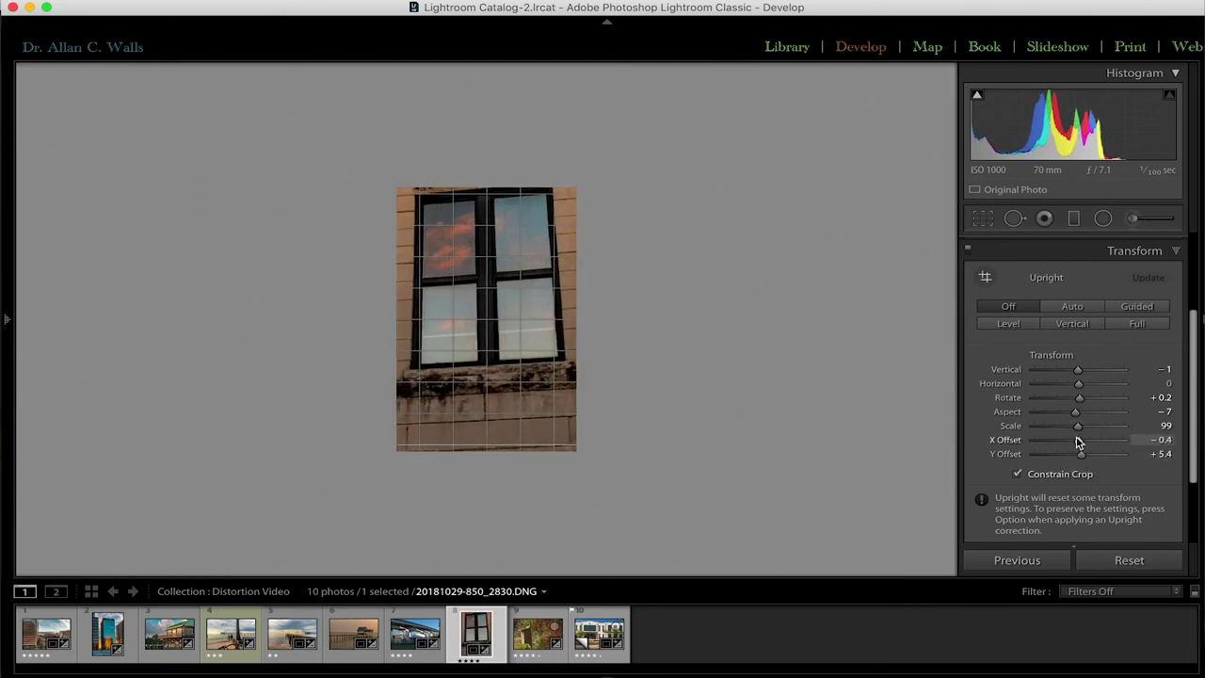